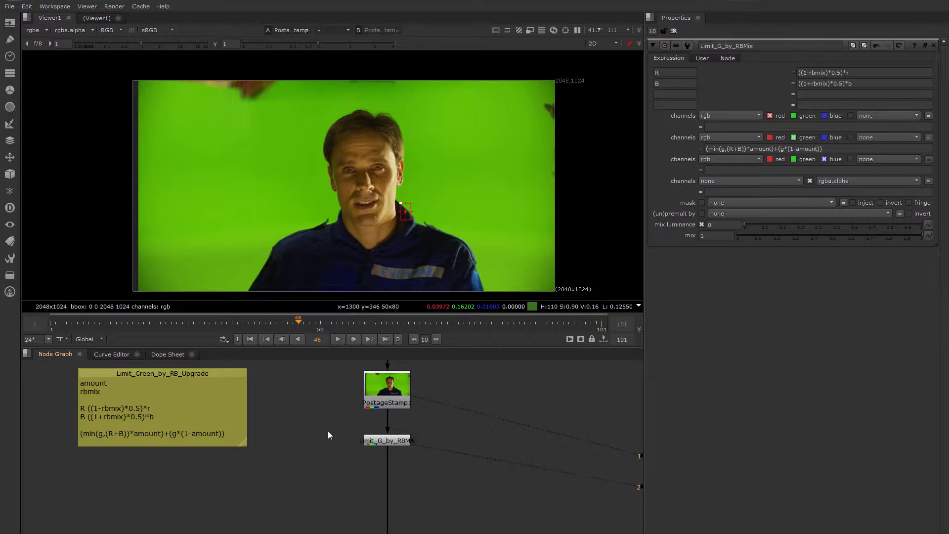
{"action": "left_click_drag", "start_coordinate": [328, 419], "coordinate": [445, 487]}
{"action": "left_click", "coordinate": [330, 444]}
{"action": "left_click", "coordinate": [386, 442]}
{"action": "left_click_drag", "start_coordinate": [387, 441], "coordinate": [386, 438]}
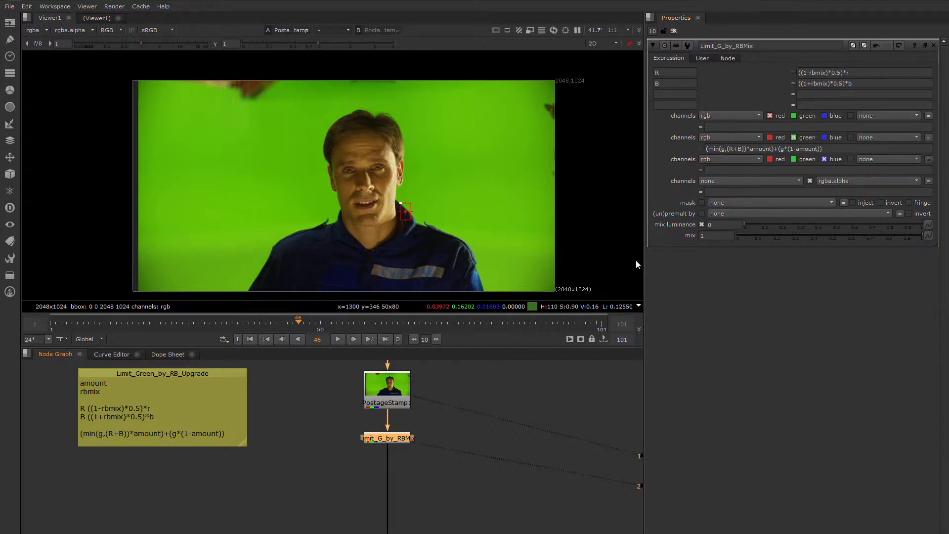
{"action": "left_click_drag", "start_coordinate": [393, 440], "coordinate": [395, 442]}
{"action": "left_click", "coordinate": [343, 440]}
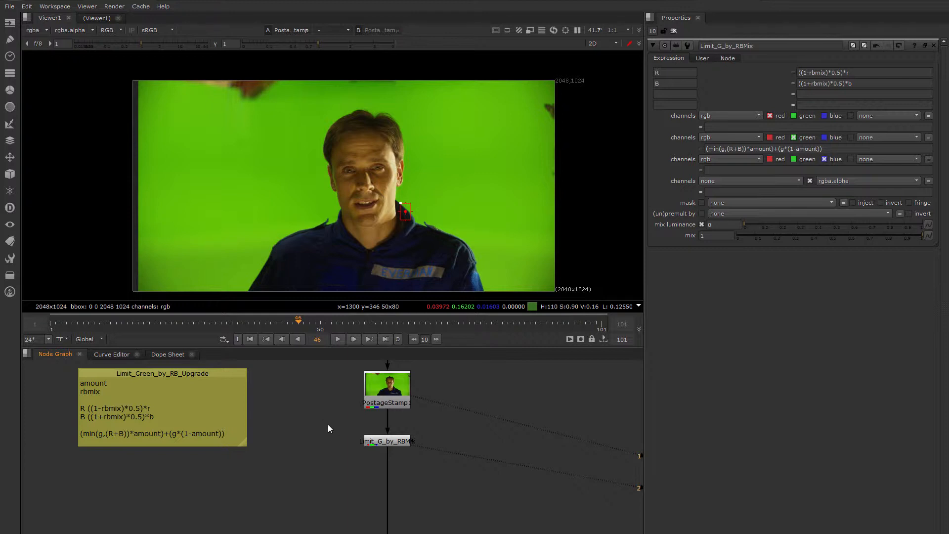
- Collapse the Limit_G_by_RBMix node below PostageStamp1 into a group and nudge the new group node upward
{"action": "left_click_drag", "start_coordinate": [328, 424], "coordinate": [440, 488]}
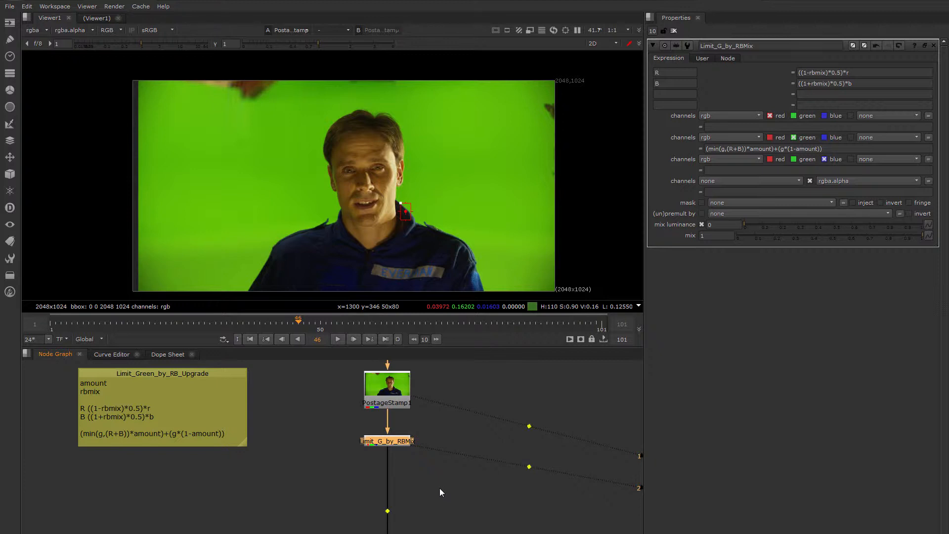
{"action": "key", "text": "ctrl+g"}
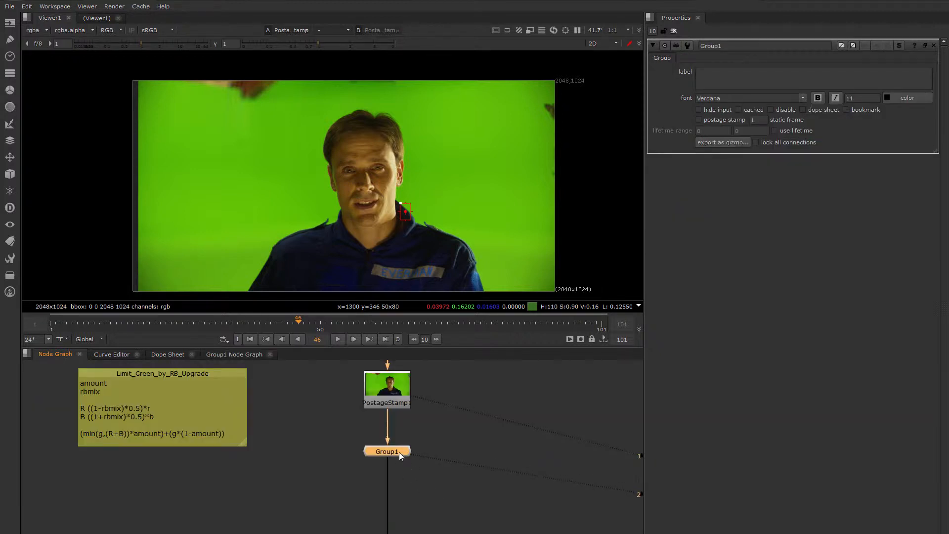
{"action": "left_click_drag", "start_coordinate": [399, 451], "coordinate": [399, 446]}
- Examine the nodes inside Group1's internal node graph and return to the main node graph
{"action": "left_click", "coordinate": [241, 355]}
{"action": "left_click_drag", "start_coordinate": [326, 462], "coordinate": [326, 472]}
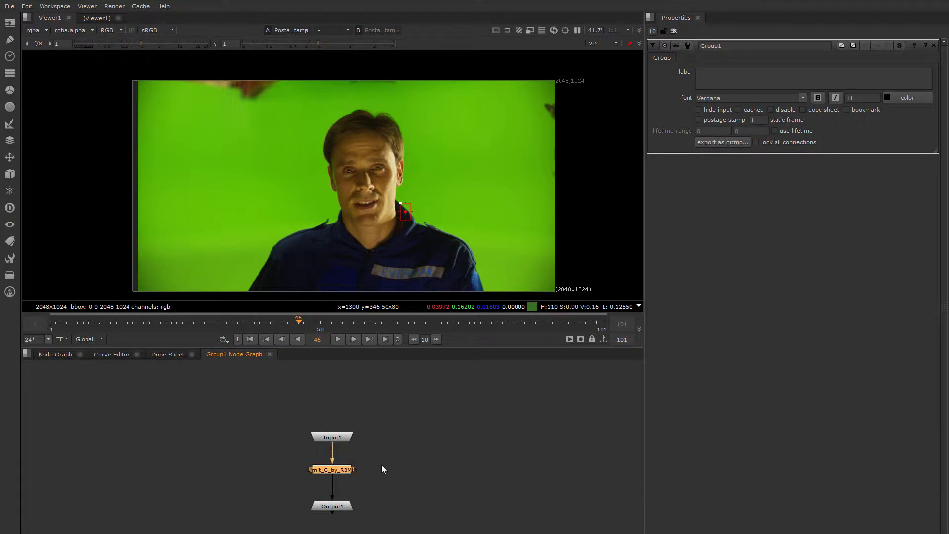
{"action": "middle_click_drag", "start_coordinate": [382, 465], "coordinate": [378, 443]}
{"action": "left_click", "coordinate": [369, 439]}
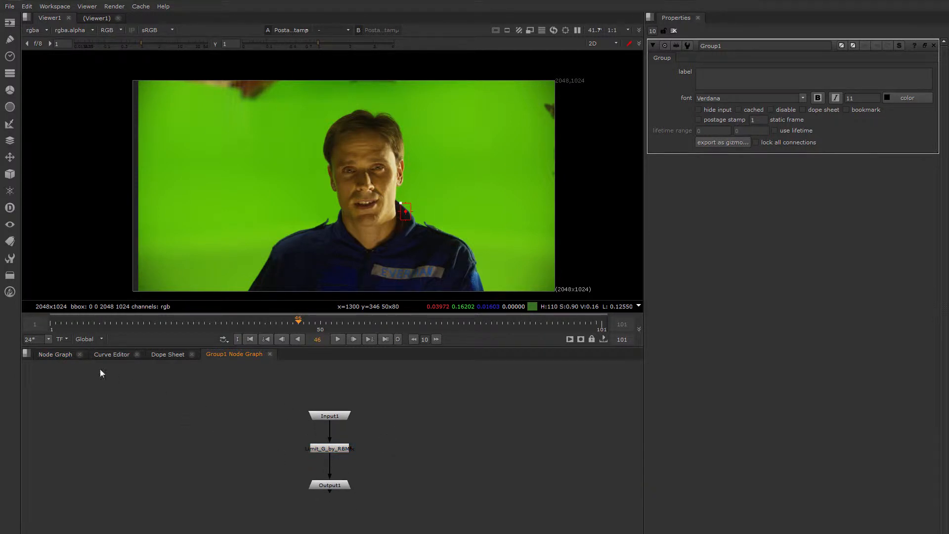
{"action": "left_click", "coordinate": [61, 355]}
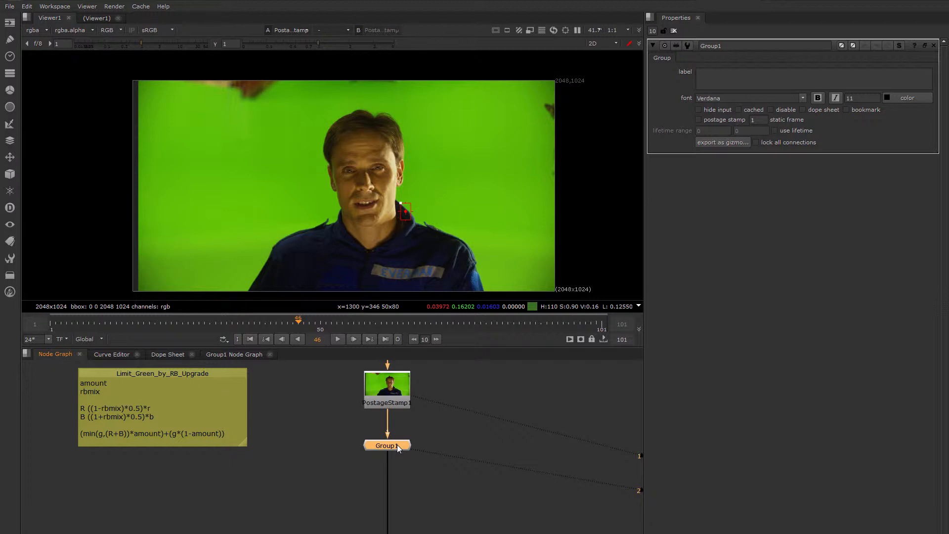
- Open Group1's internal graph and space the Input1 and Output1 nodes evenly around the Limit_G_by_RBMix node
{"action": "key", "text": "ctrl+Return"}
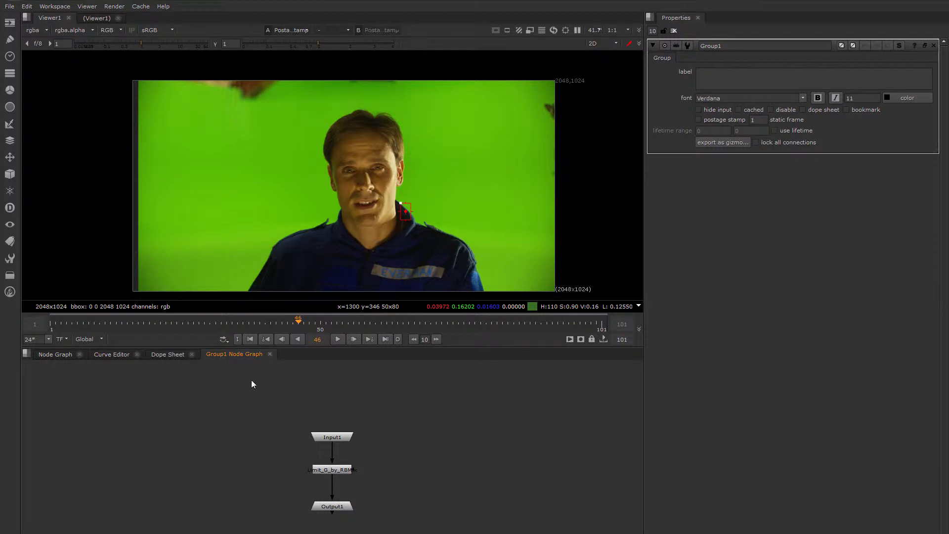
{"action": "key", "text": "f"}
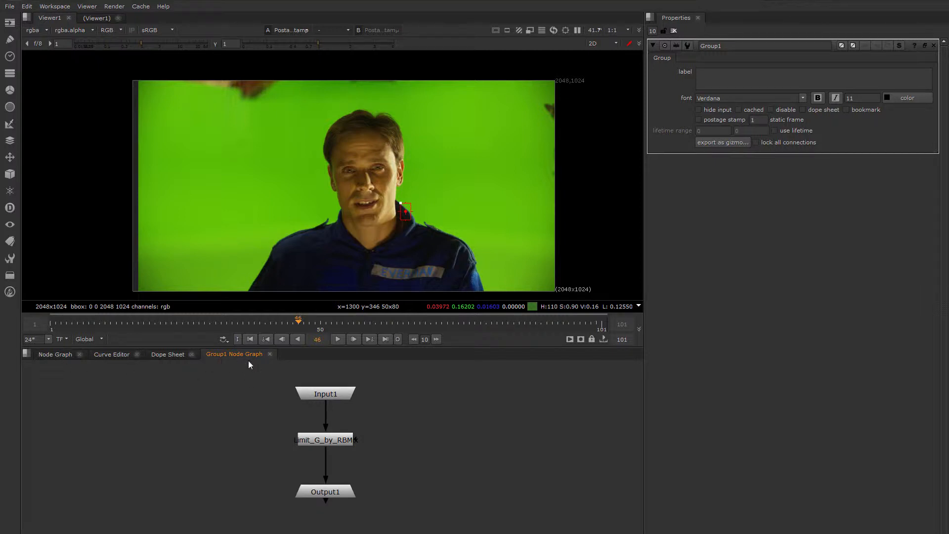
{"action": "middle_click_drag", "start_coordinate": [325, 423], "coordinate": [310, 422]}
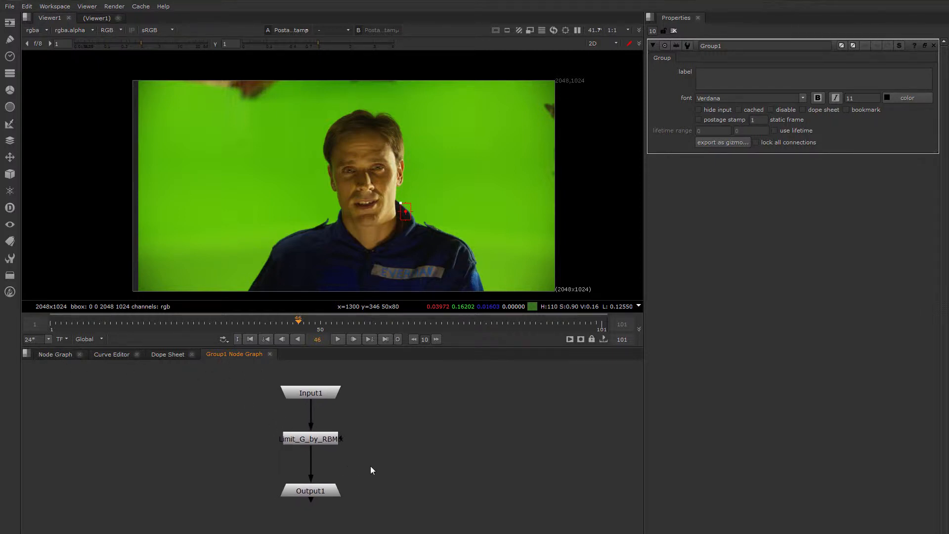
{"action": "left_click_drag", "start_coordinate": [321, 395], "coordinate": [320, 390]}
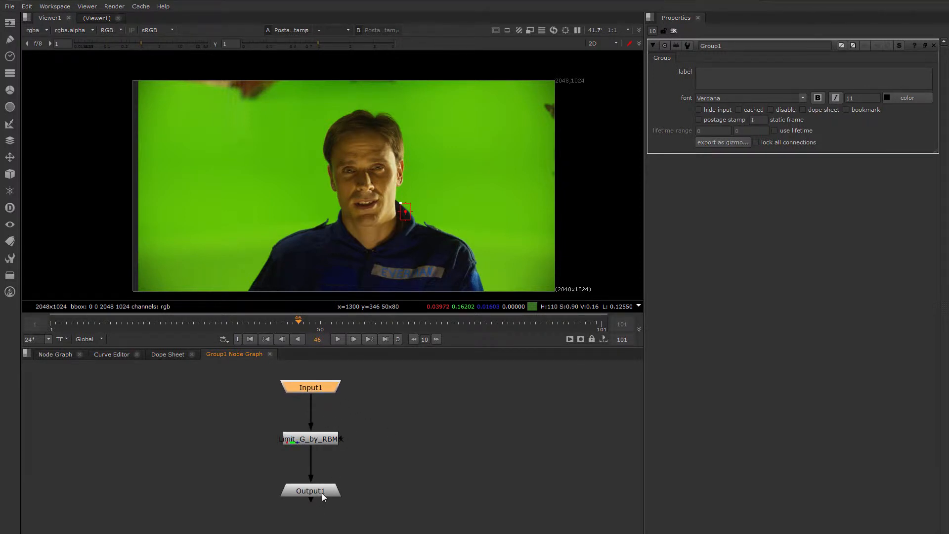
{"action": "mouse_move", "coordinate": [322, 493]}
{"action": "left_mouse_down"}
{"action": "mouse_move", "coordinate": [311, 488]}
{"action": "mouse_move", "coordinate": [328, 487]}
{"action": "left_mouse_up"}
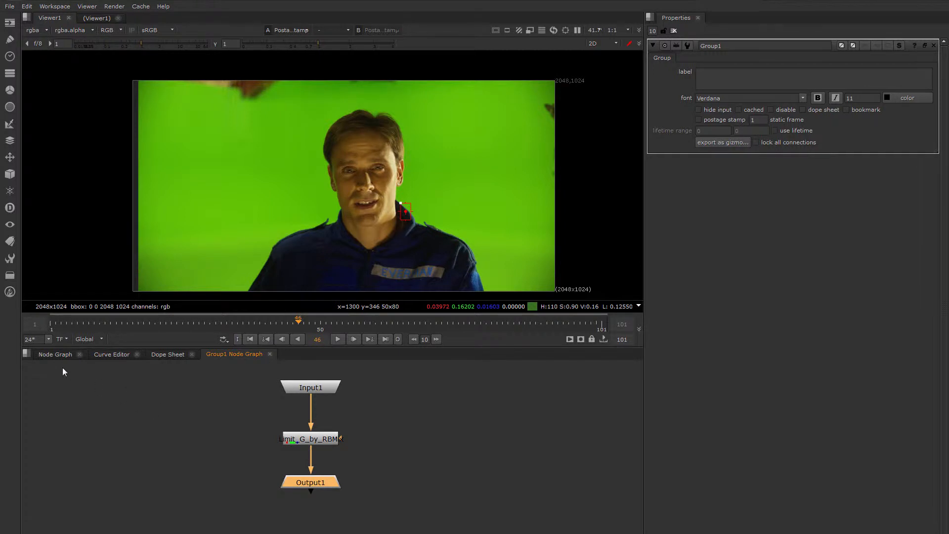
- In the main node graph, move Group1 slightly down and disconnect its input from PostageStamp1
{"action": "left_click", "coordinate": [56, 354]}
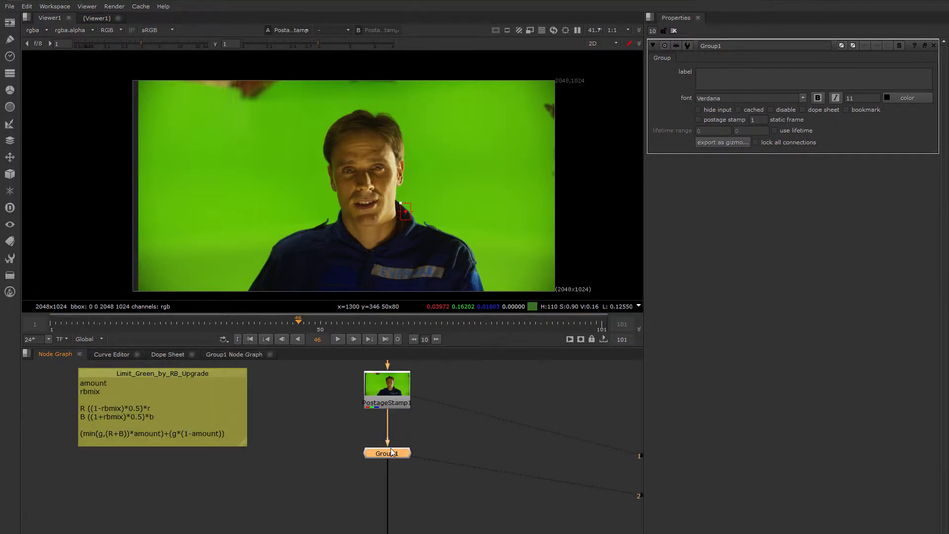
{"action": "left_click_drag", "start_coordinate": [390, 453], "coordinate": [389, 457]}
{"action": "left_click_drag", "start_coordinate": [388, 418], "coordinate": [385, 451]}
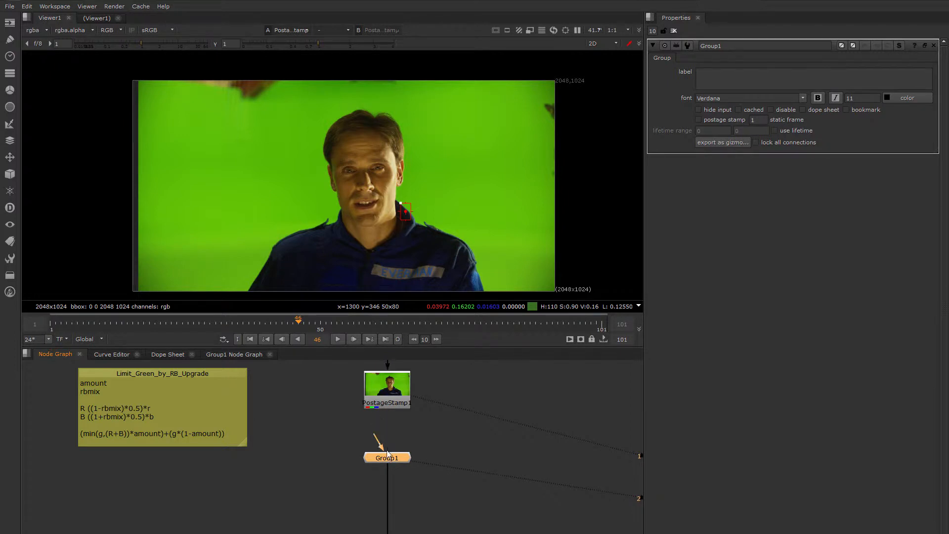
{"action": "scroll", "coordinate": [375, 441], "scroll_direction": "up", "scroll_amount": 3}
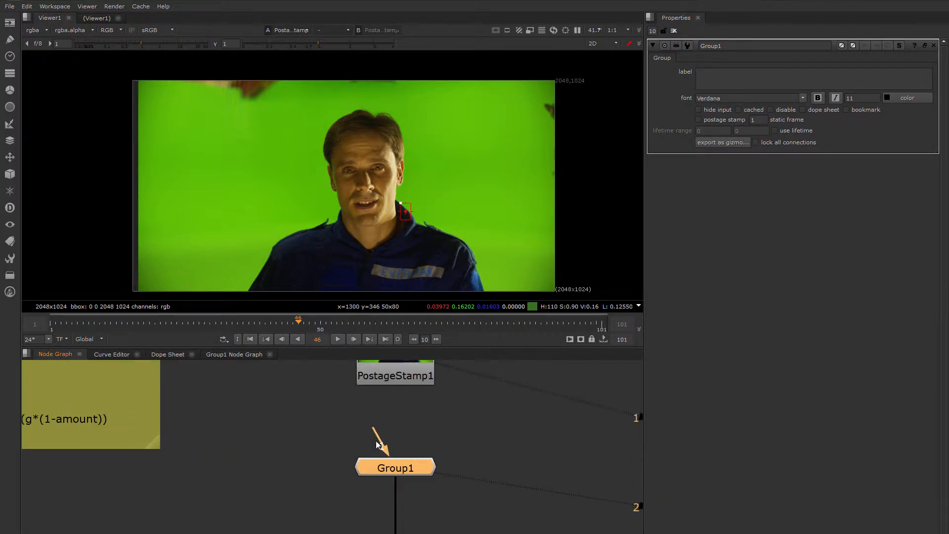
{"action": "scroll", "coordinate": [393, 452], "scroll_direction": "down", "scroll_amount": 2}
{"action": "middle_click_drag", "start_coordinate": [397, 451], "coordinate": [406, 453]}
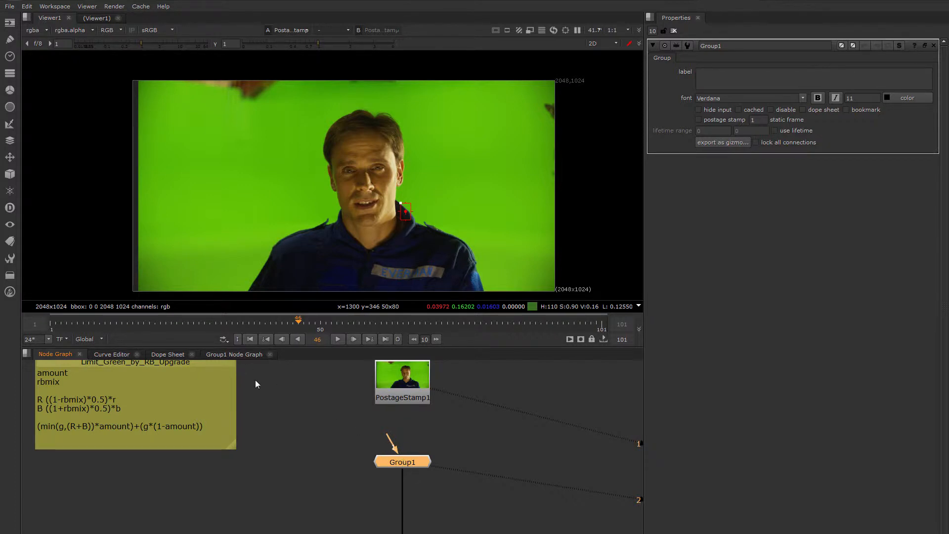
- Rename the Input1 node inside Group1 to "image"
{"action": "left_click", "coordinate": [235, 355]}
{"action": "double_click", "coordinate": [310, 389]}
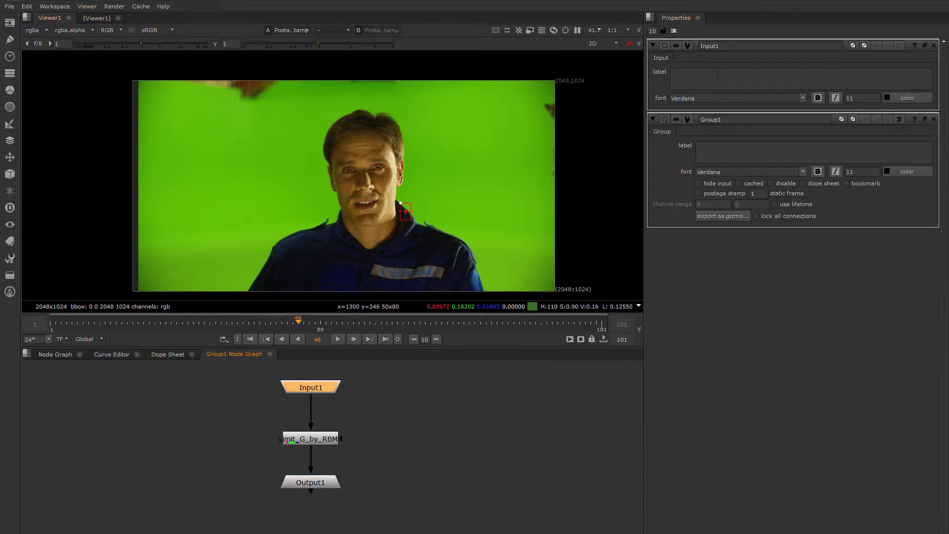
{"action": "double_click", "coordinate": [710, 45]}
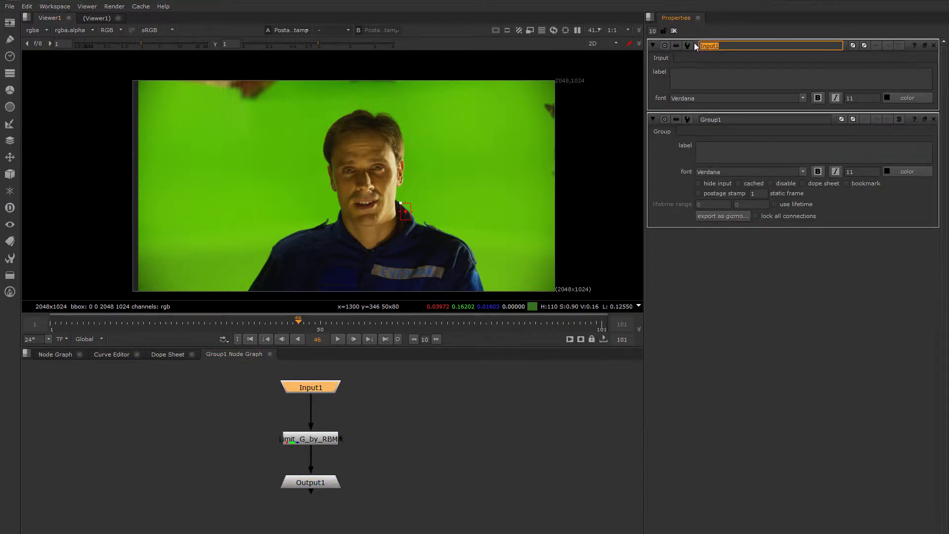
{"action": "type", "text": "image"}
{"action": "left_click", "coordinate": [565, 427]}
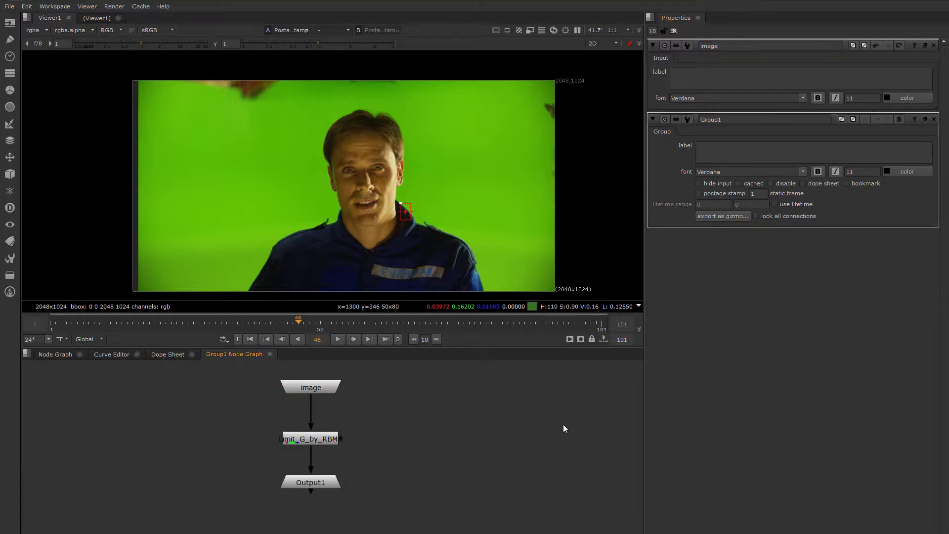
- Inspect the input arrow's label on Group1 in the main node graph
{"action": "left_click", "coordinate": [55, 357]}
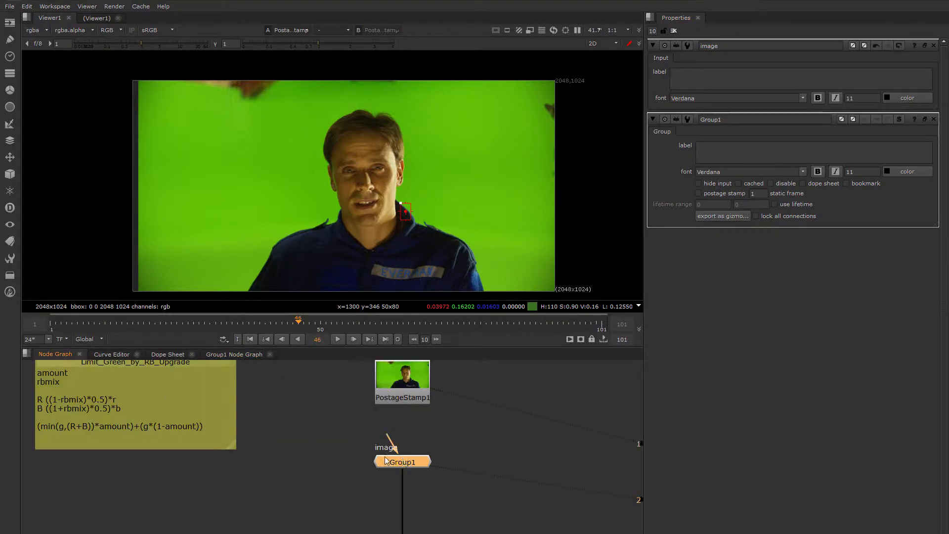
{"action": "scroll", "coordinate": [387, 448], "scroll_direction": "up", "scroll_amount": 5}
{"action": "left_click_drag", "start_coordinate": [357, 413], "coordinate": [388, 425]}
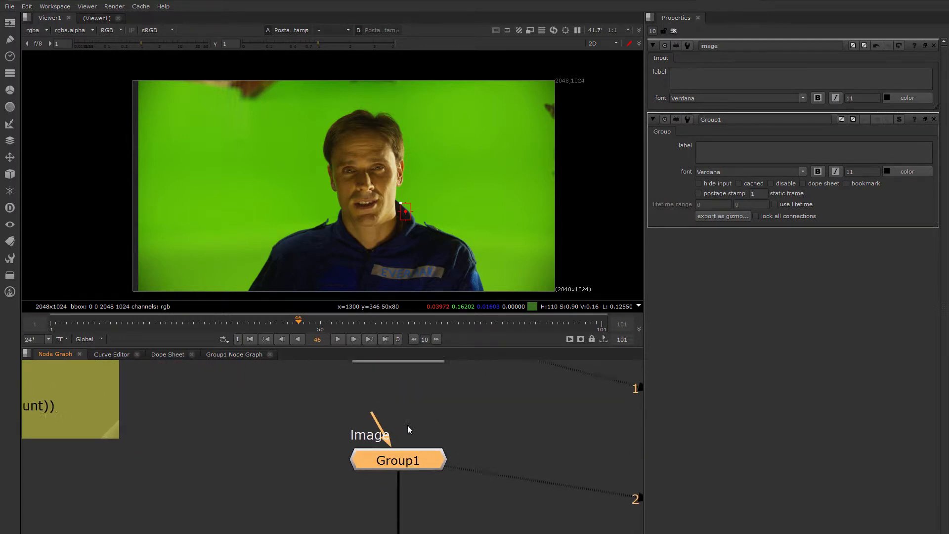
- Review the custom user controls of Limit_G_by_RBMix inside the group and close all open node properties
{"action": "left_click", "coordinate": [234, 354]}
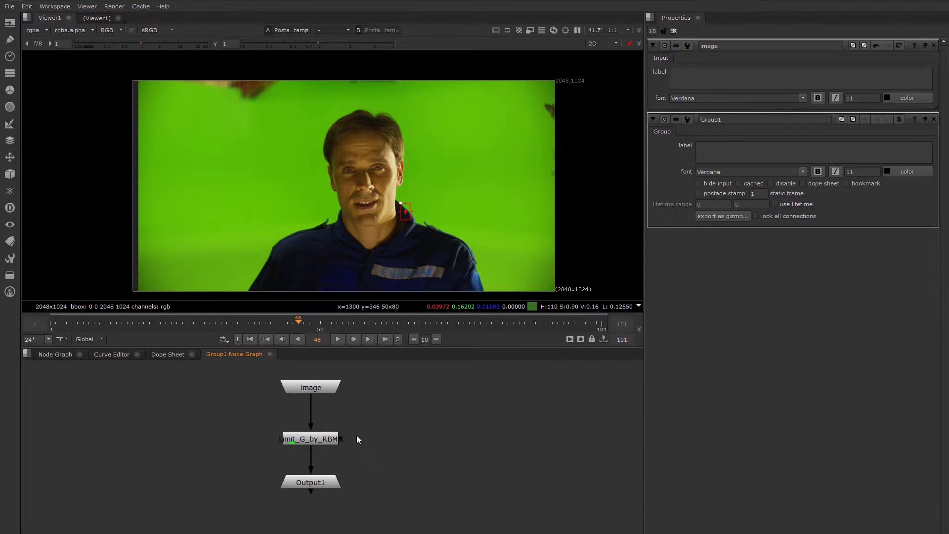
{"action": "double_click", "coordinate": [317, 443]}
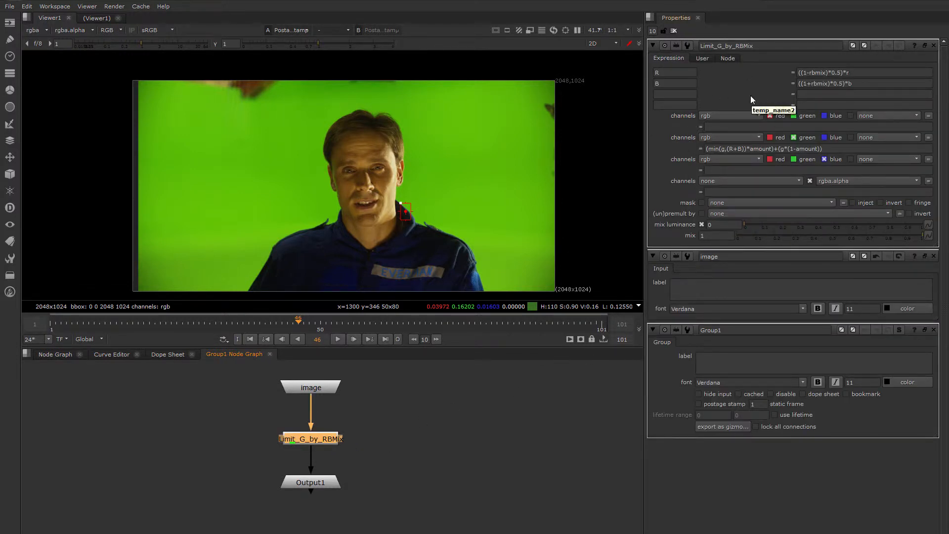
{"action": "left_click", "coordinate": [702, 58]}
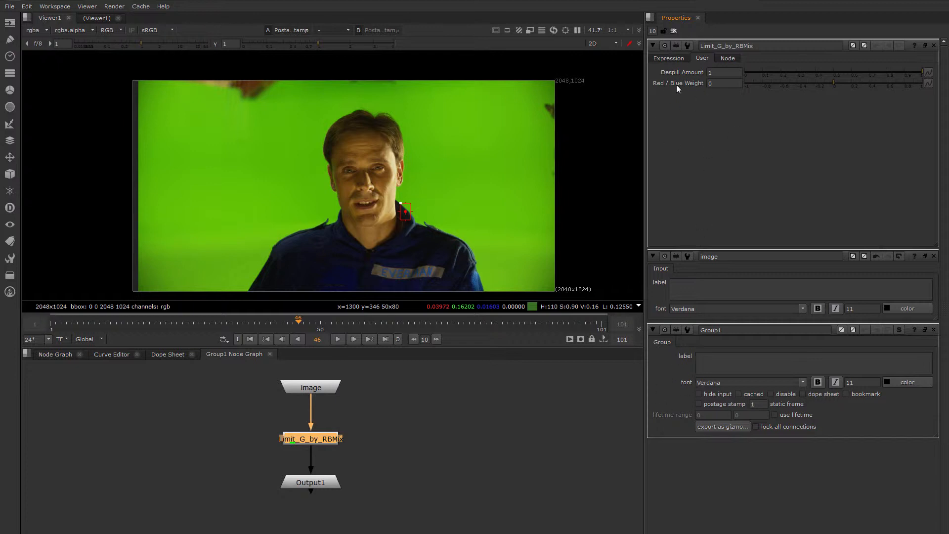
{"action": "left_click", "coordinate": [401, 446]}
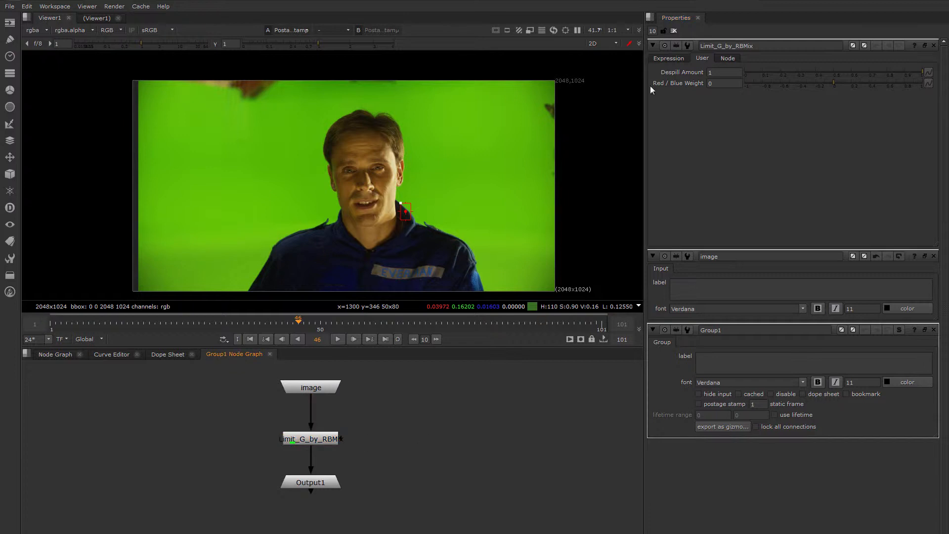
{"action": "left_click", "coordinate": [674, 31]}
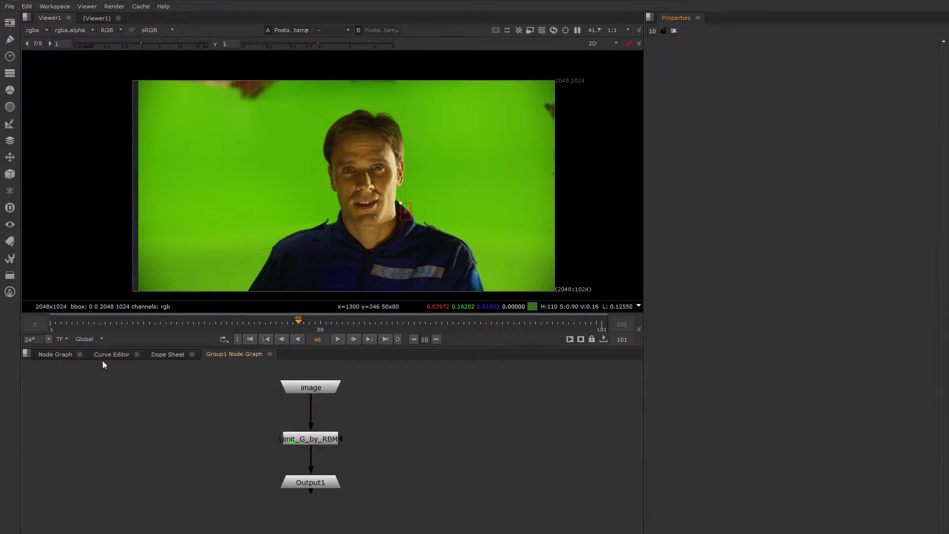
- Open Group1's properties from the main node graph and bring up the user knob manager for it
{"action": "left_click", "coordinate": [53, 355]}
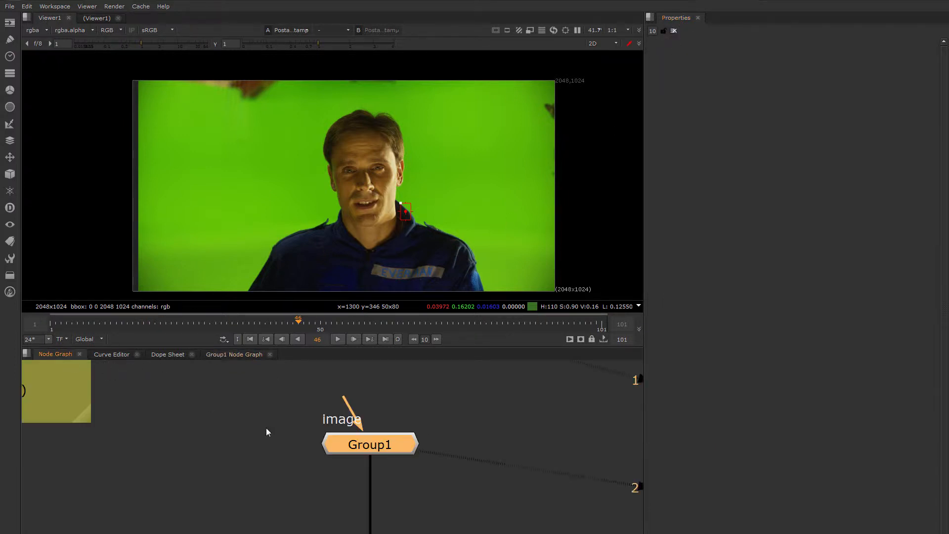
{"action": "double_click", "coordinate": [377, 447]}
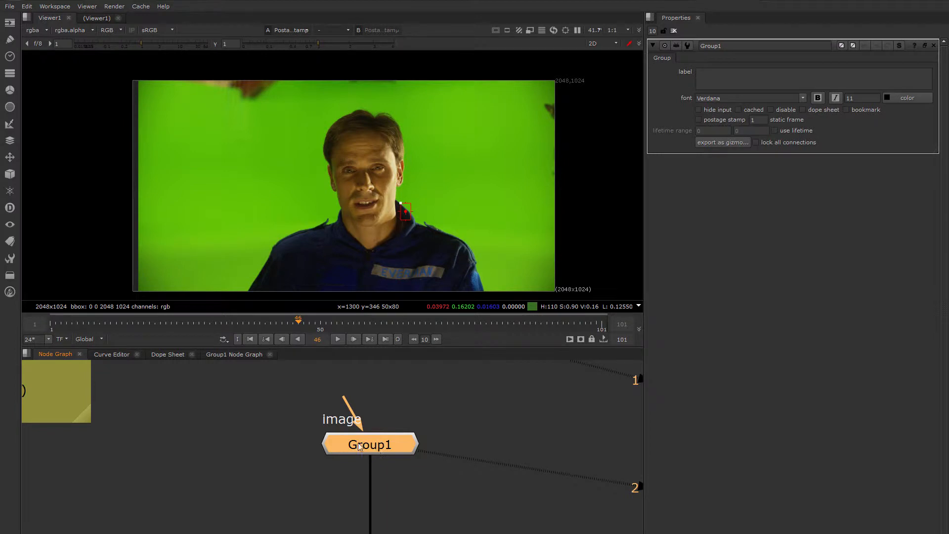
{"action": "right_click", "coordinate": [663, 81]}
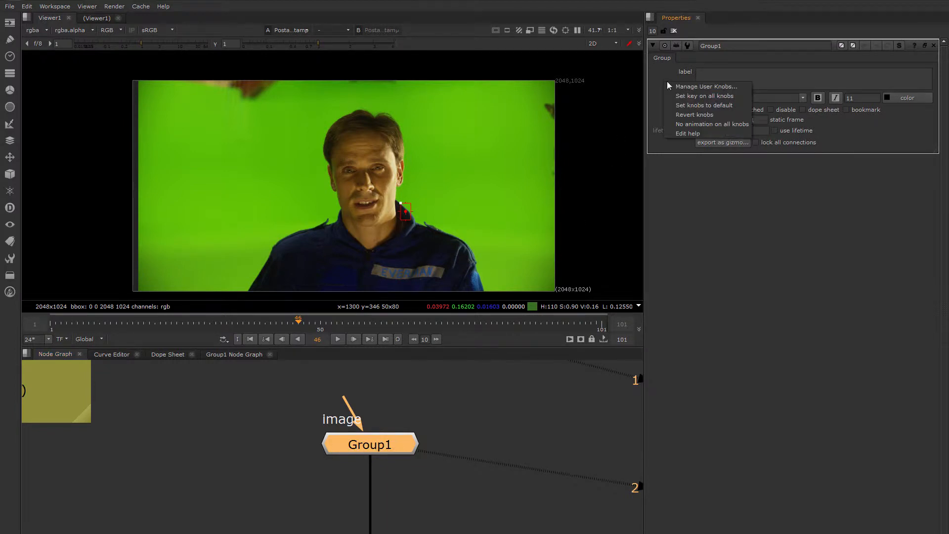
{"action": "left_click", "coordinate": [701, 87]}
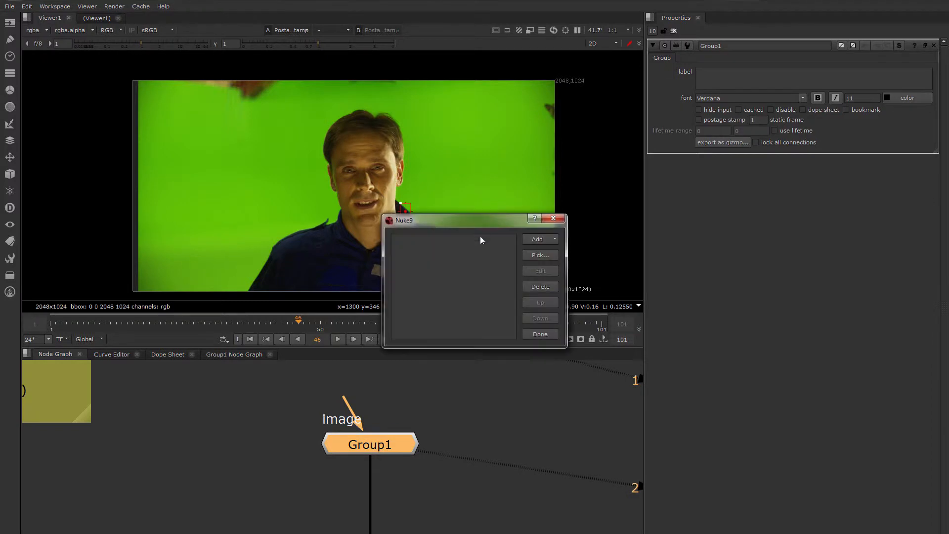
{"action": "left_click_drag", "start_coordinate": [442, 220], "coordinate": [489, 150]}
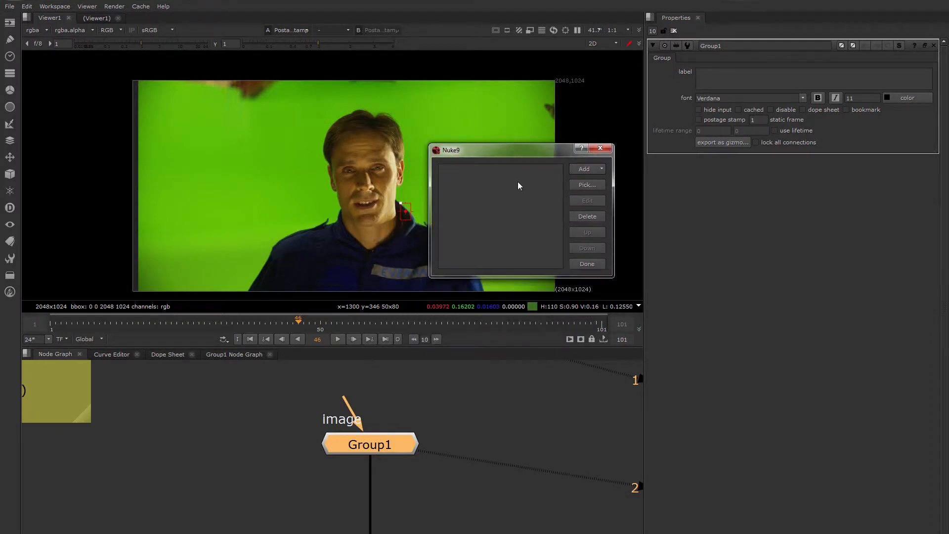
- Add a floating point slider named "amount" with the label "Despill Amount" to Group1's user knobs
{"action": "left_click", "coordinate": [589, 171]}
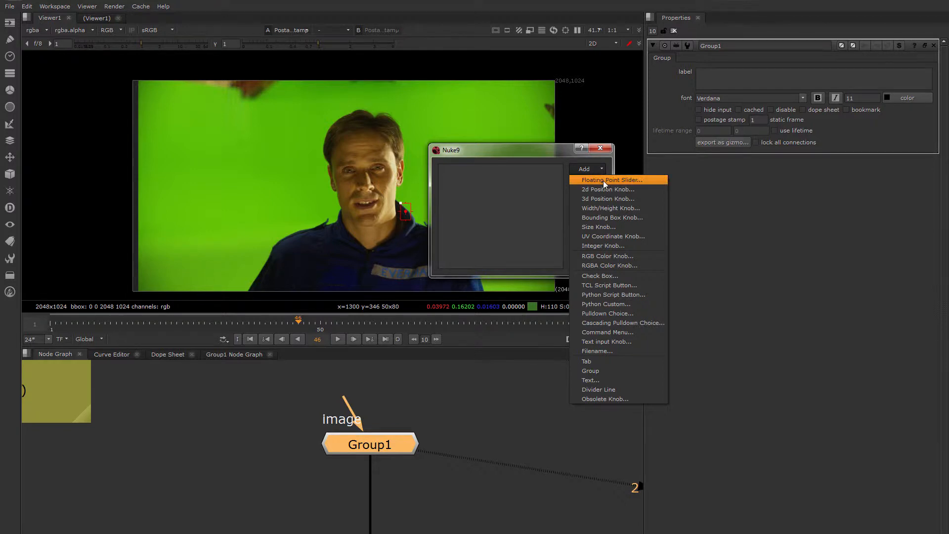
{"action": "left_click", "coordinate": [603, 179]}
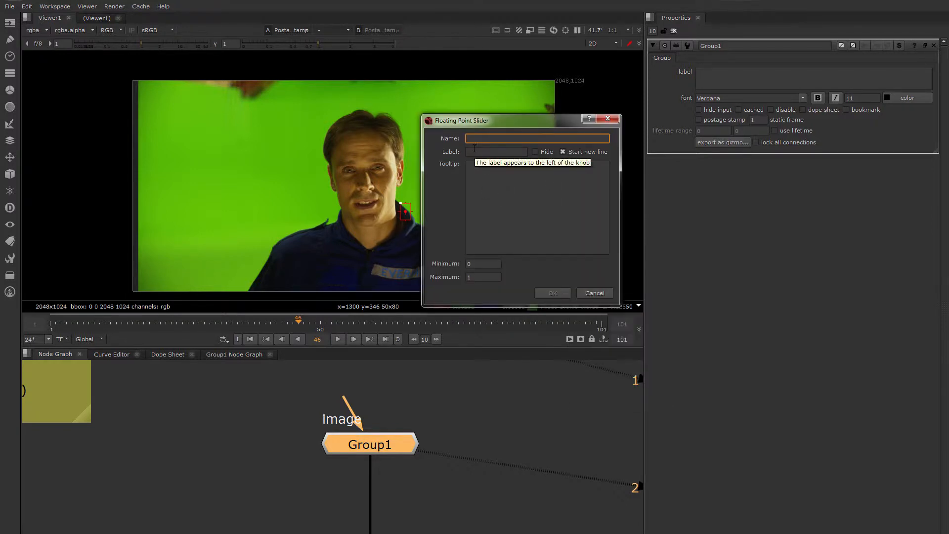
{"action": "type", "text": "amount"}
{"action": "left_click", "coordinate": [476, 154]}
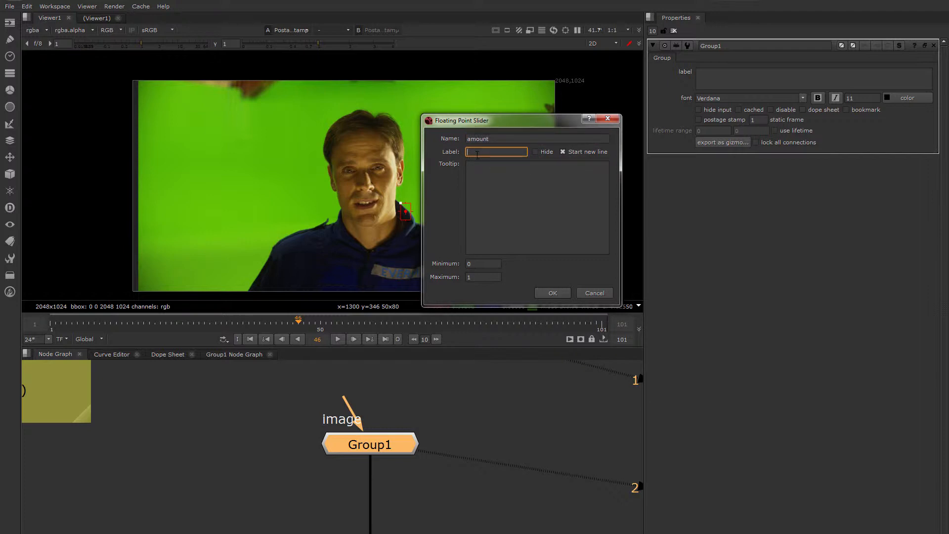
{"action": "left_click_drag", "start_coordinate": [488, 141], "coordinate": [449, 142]}
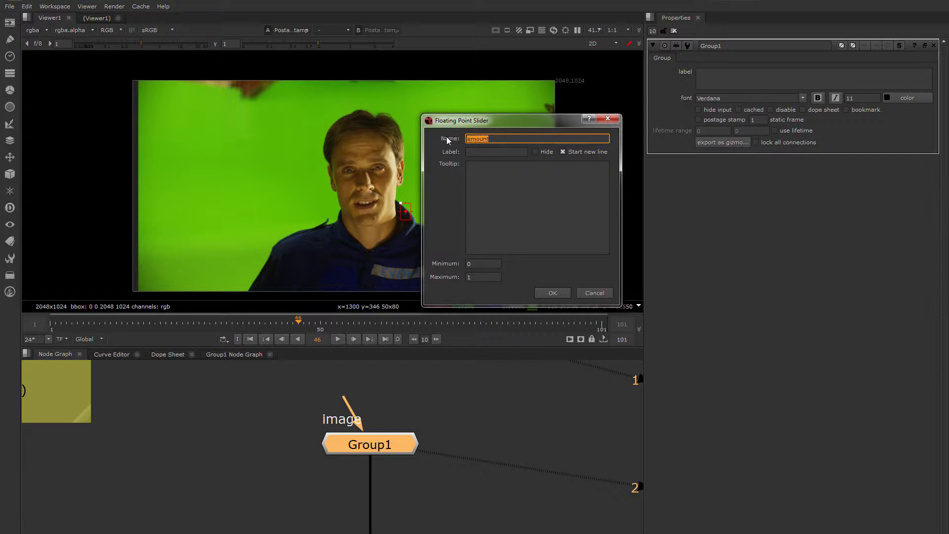
{"action": "left_click", "coordinate": [498, 141]}
{"action": "left_click", "coordinate": [478, 153]}
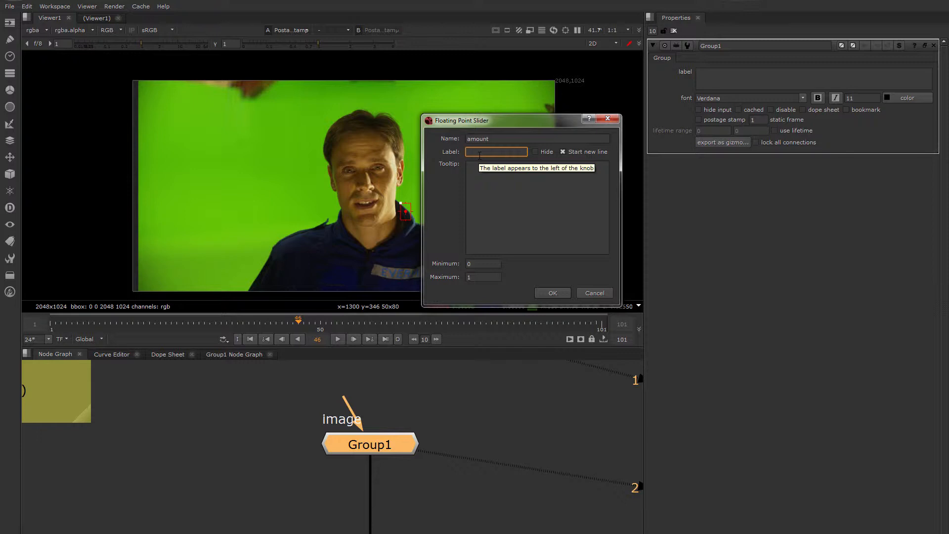
{"action": "type", "text": "Despill Amount"}
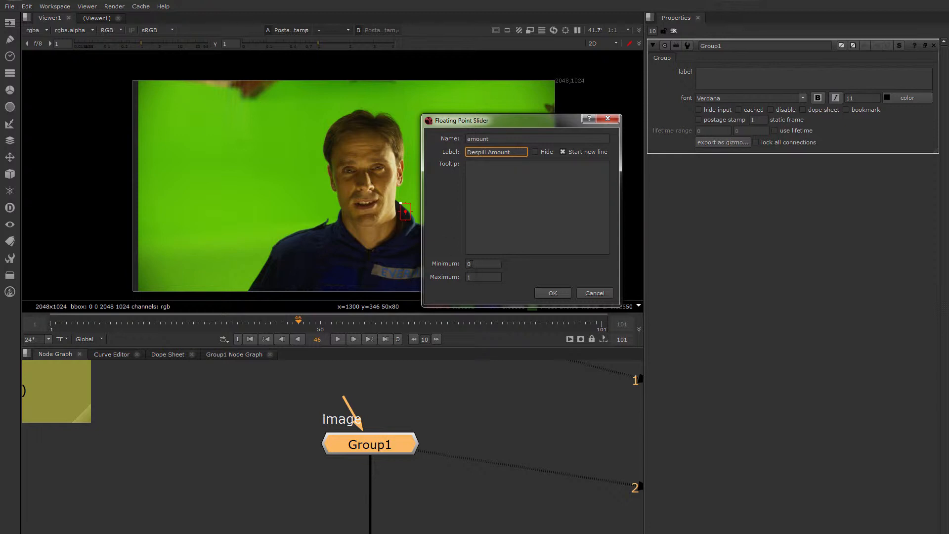
{"action": "left_click", "coordinate": [552, 293]}
- Add a second floating point slider to Group1 named "rbmix", labelled "Red /Blue Weight", with a minimum of -1, and finish knob editing
{"action": "left_click", "coordinate": [576, 171]}
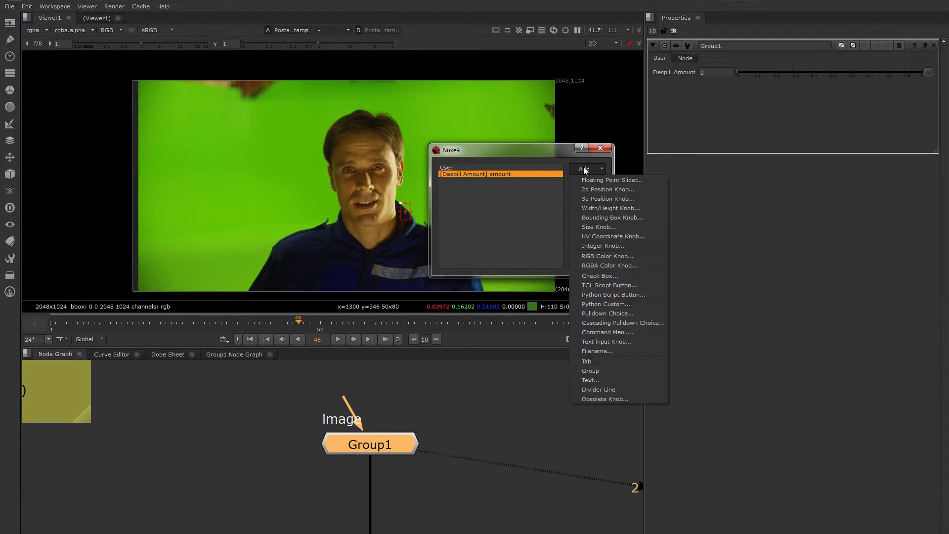
{"action": "left_click", "coordinate": [618, 180]}
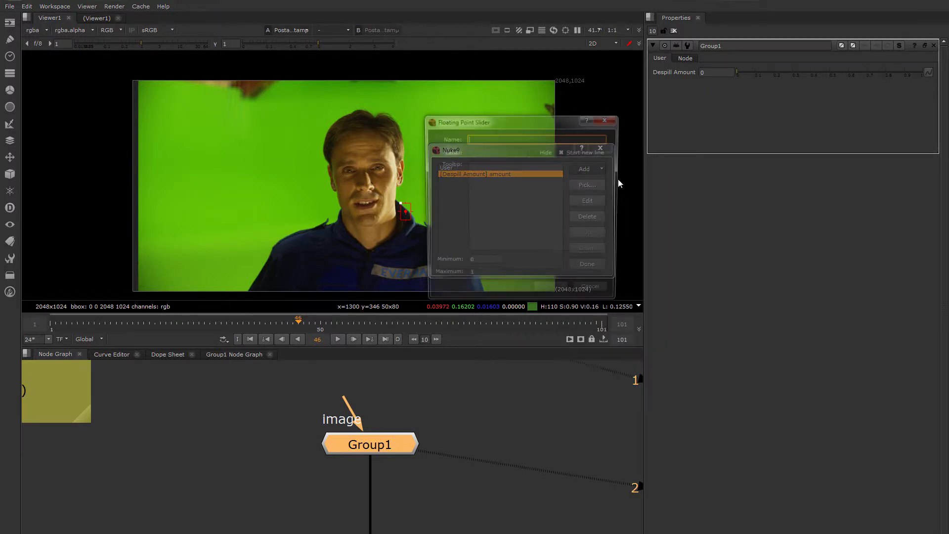
{"action": "type", "text": "rbmix"}
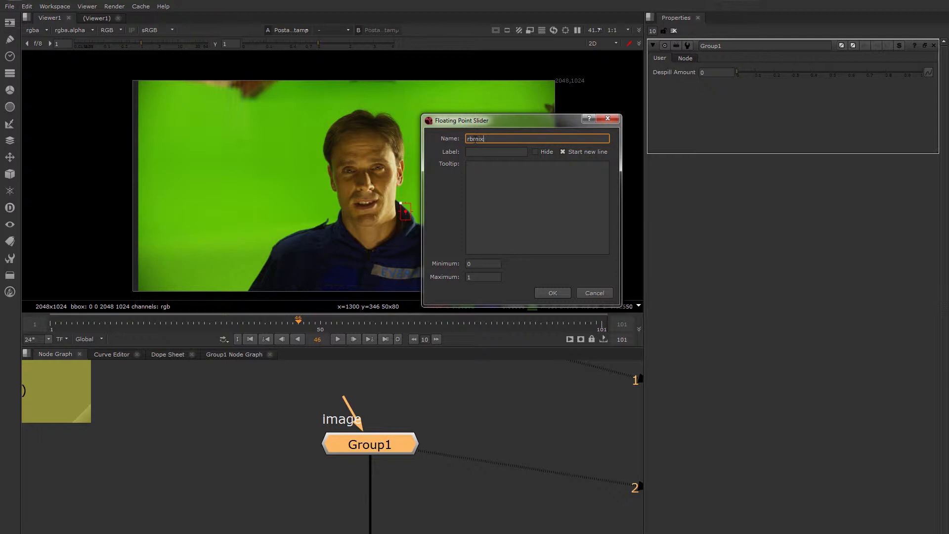
{"action": "left_click", "coordinate": [474, 154]}
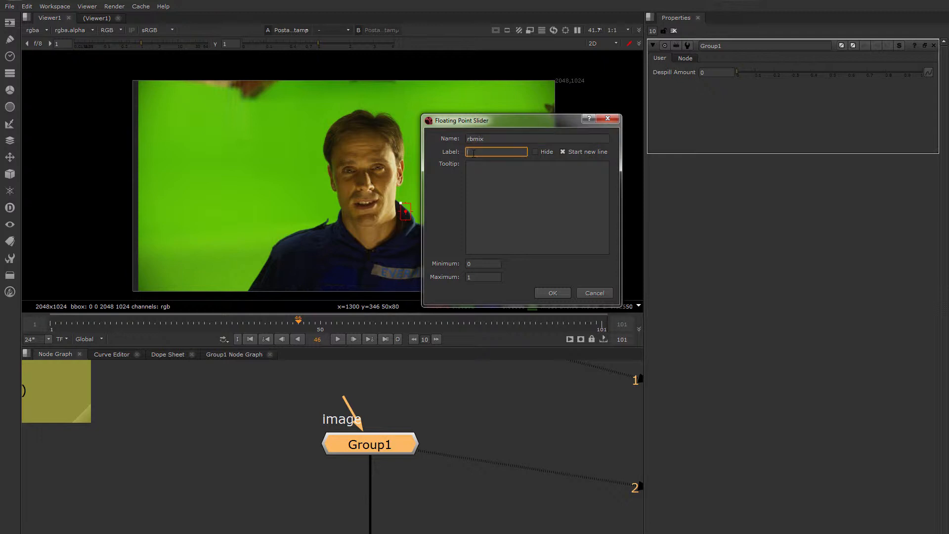
{"action": "type", "text": "Red /Blue Weight"}
{"action": "left_click", "coordinate": [467, 264]}
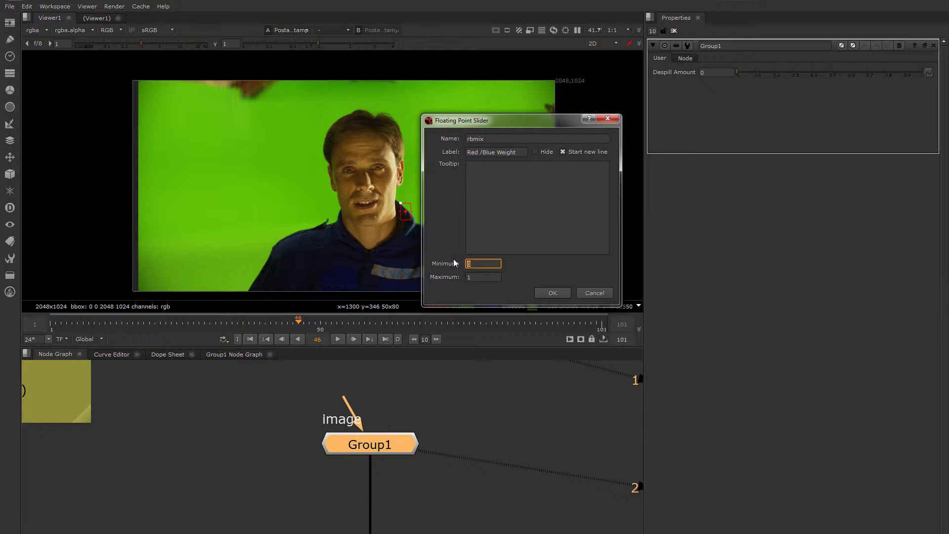
{"action": "type", "text": "-1"}
{"action": "left_click", "coordinate": [551, 292]}
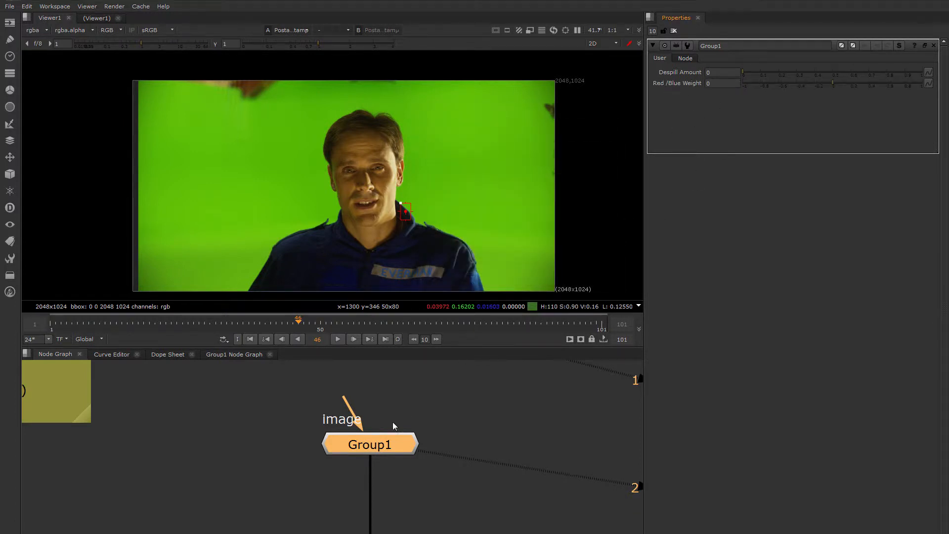
- Open Limit_G_by_RBMix inside Group1 and examine how its expressions reference its own user knobs
{"action": "left_click", "coordinate": [237, 355]}
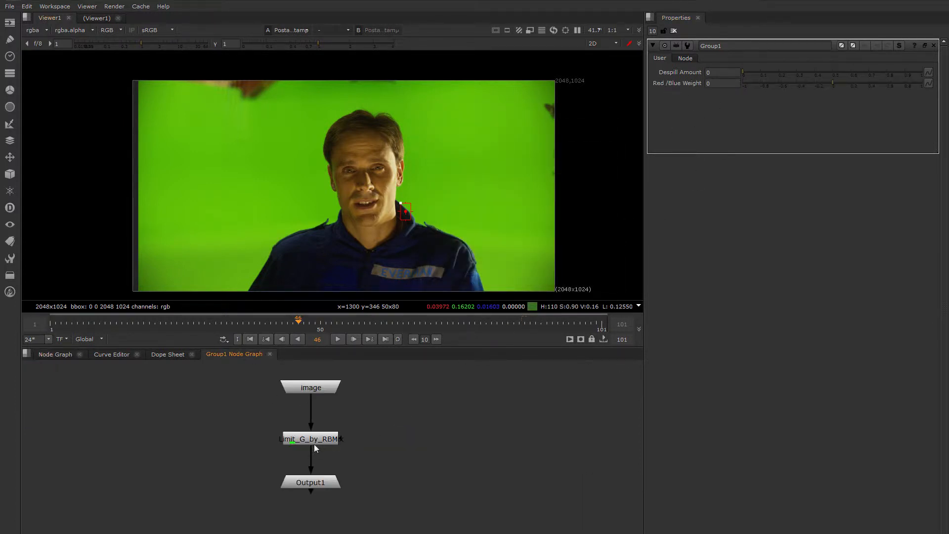
{"action": "double_click", "coordinate": [312, 439]}
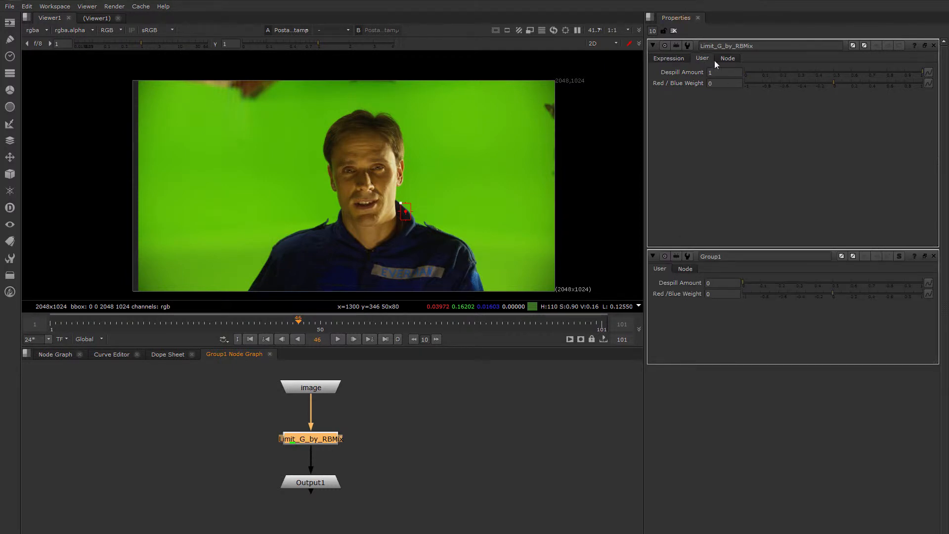
{"action": "left_click", "coordinate": [669, 58]}
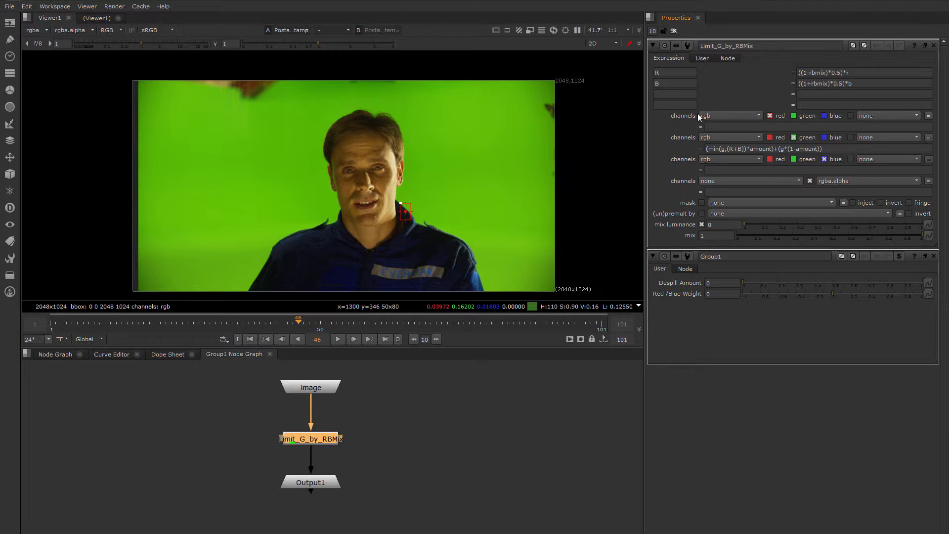
{"action": "left_click", "coordinate": [701, 59]}
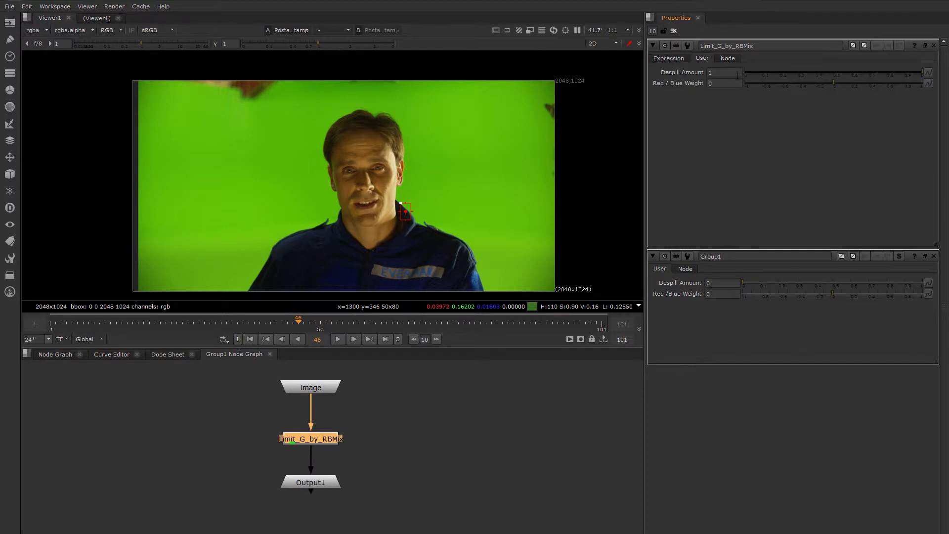
{"action": "left_click", "coordinate": [669, 59]}
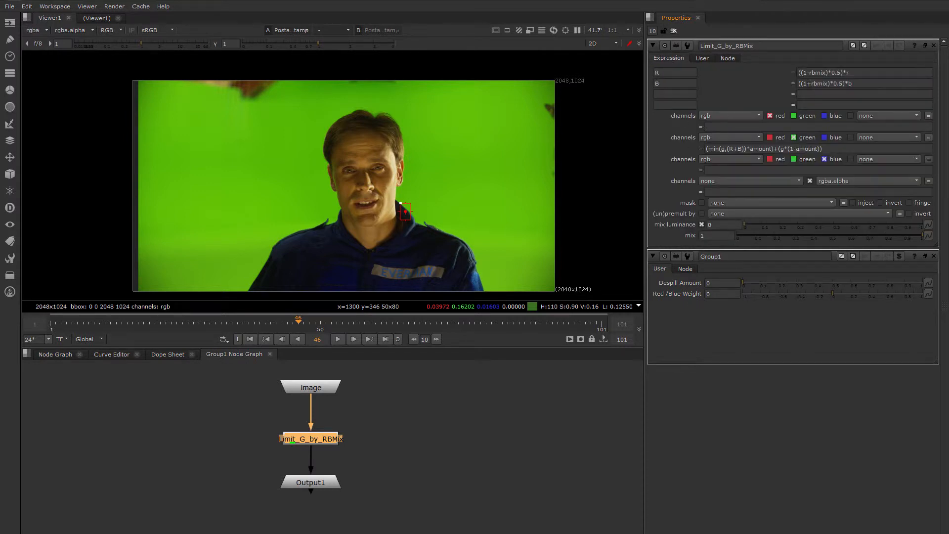
{"action": "left_click", "coordinate": [703, 58]}
{"action": "left_click", "coordinate": [668, 59]}
{"action": "left_click_drag", "start_coordinate": [809, 73], "coordinate": [825, 73]}
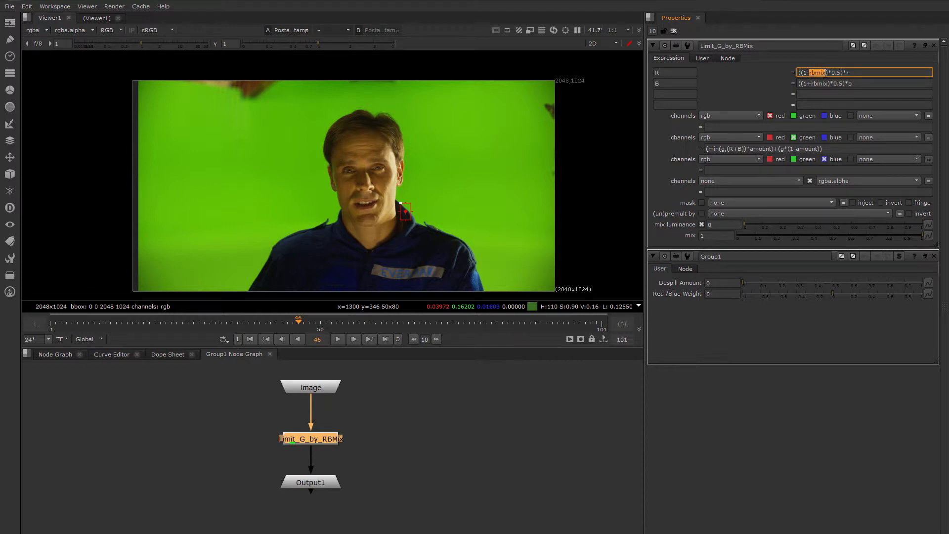
{"action": "left_click", "coordinate": [703, 59]}
{"action": "left_click", "coordinate": [681, 60]}
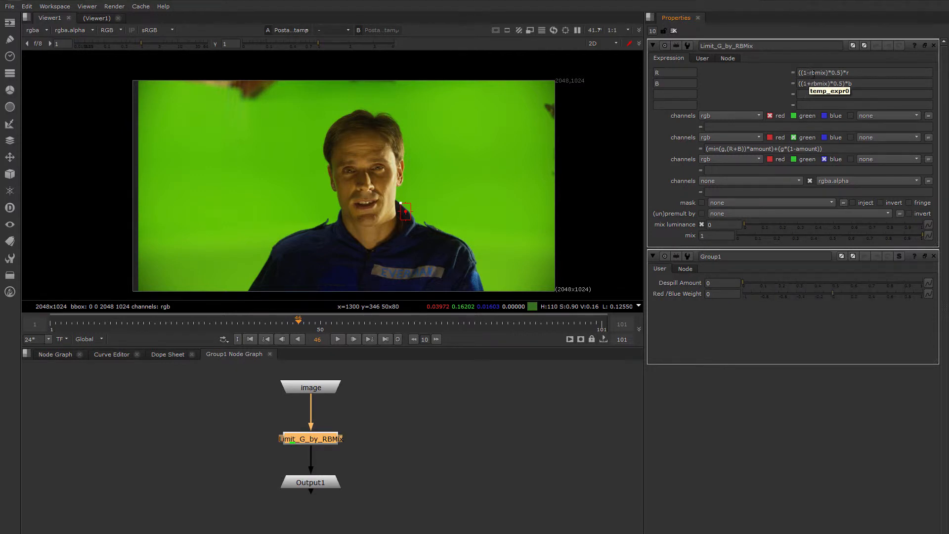
- Change rbmix to parent.rbmix in both the R and B variable expressions of Limit_G_by_RBMix
{"action": "left_click", "coordinate": [818, 74]}
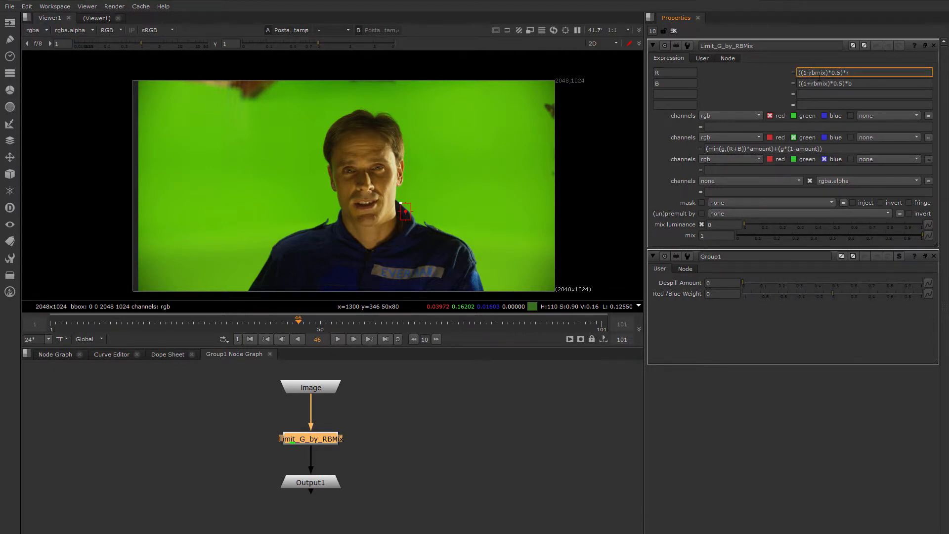
{"action": "type", "text": "parent"}
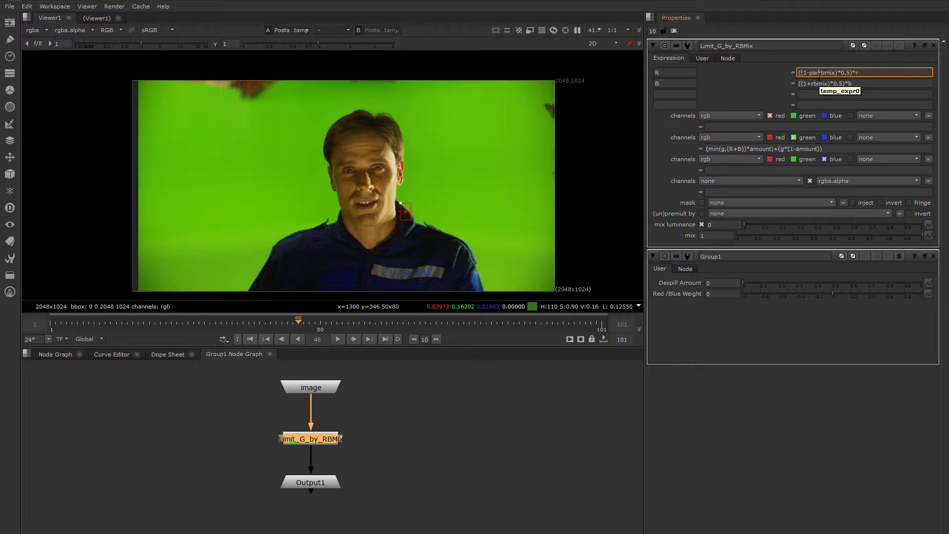
{"action": "type", "text": "."}
{"action": "left_click", "coordinate": [812, 84]}
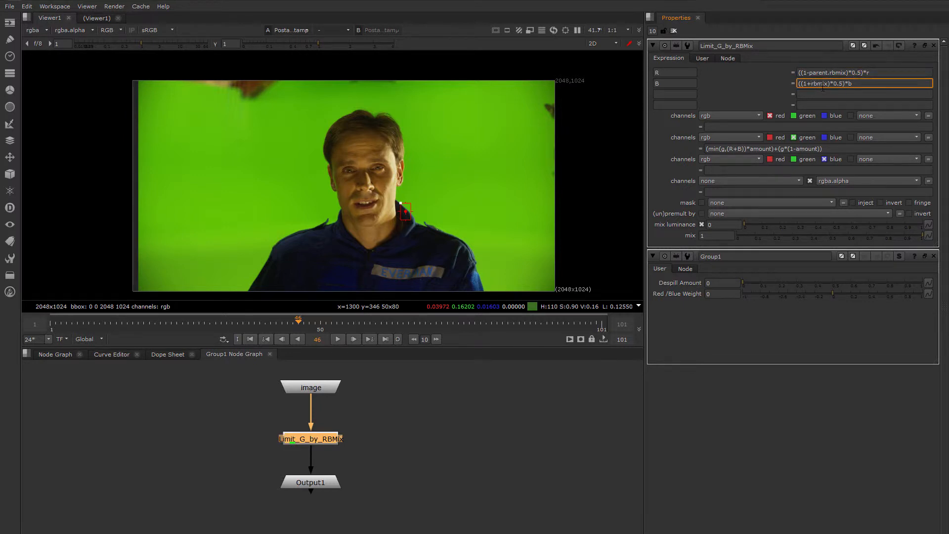
{"action": "type", "text": "parent.rbmix)*0"}
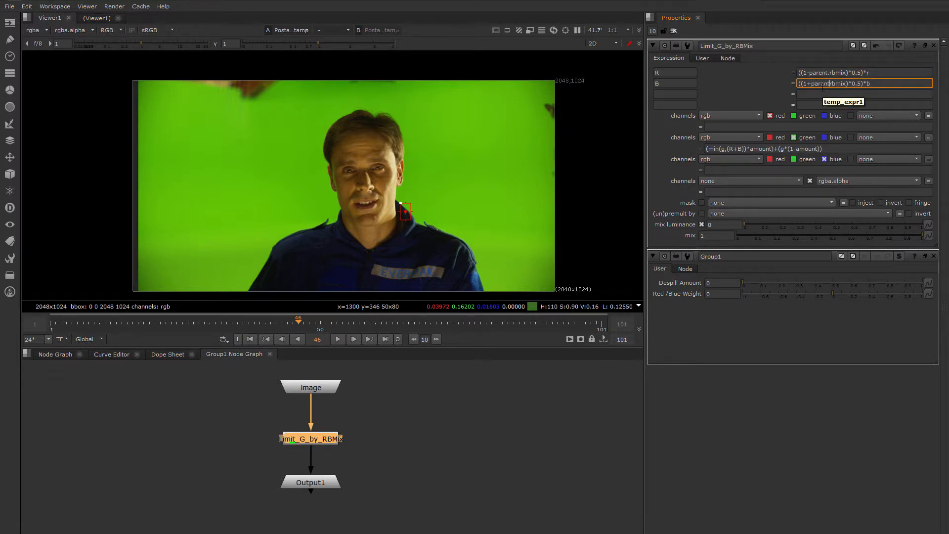
{"action": "type", "text": "."}
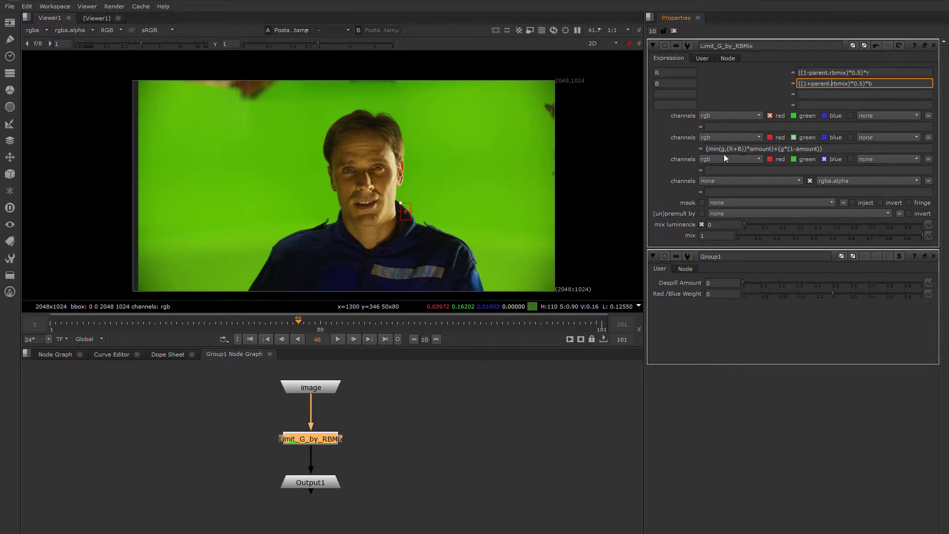
- Change the green channel expression of Limit_G_by_RBMix to (min(g,(R+B))*parent.amount)+(g*(1-parent.amount))
{"action": "left_click", "coordinate": [751, 148]}
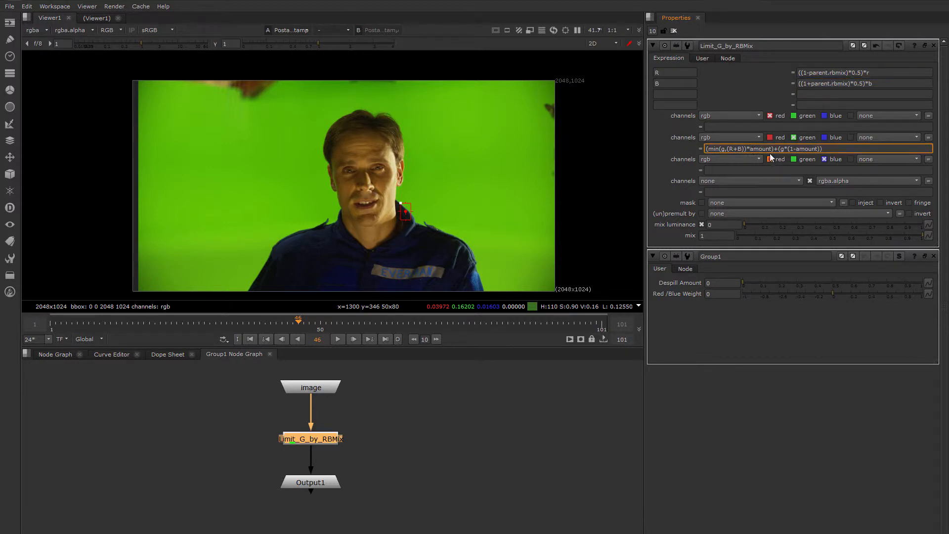
{"action": "type", "text": "parent.amount)+(g*(1-parent."}
{"action": "key", "text": "Tab"}
- View the output of Limit_G_by_RBMix, set Group1's Despill Amount to 1 and test its Red /Blue Weight slider
{"action": "left_click", "coordinate": [318, 440]}
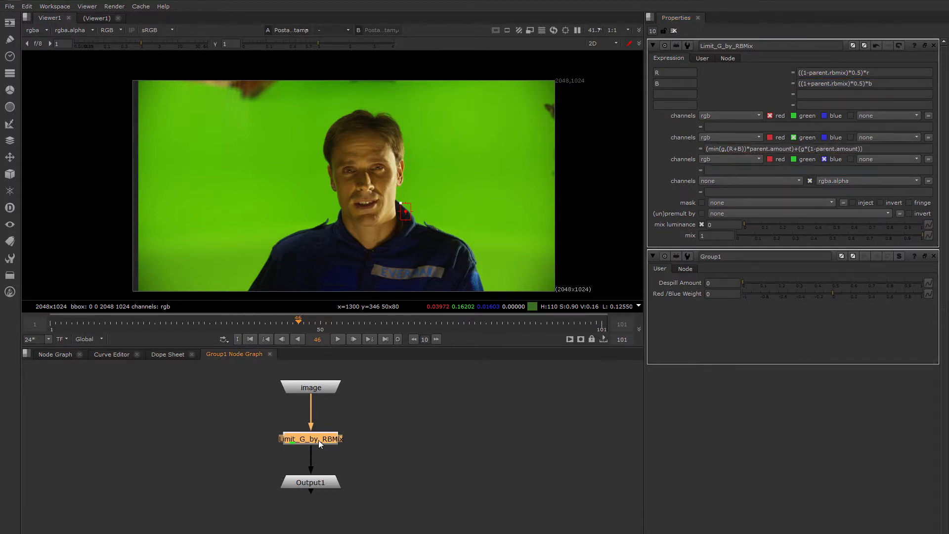
{"action": "key", "text": "1"}
{"action": "scroll", "coordinate": [423, 229], "scroll_direction": "up", "scroll_amount": 2}
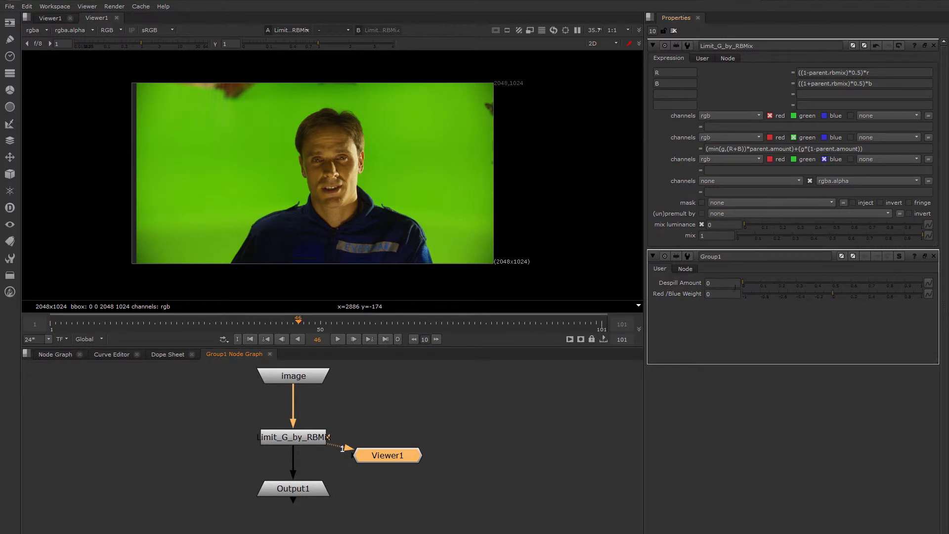
{"action": "left_click_drag", "start_coordinate": [743, 283], "coordinate": [924, 281]}
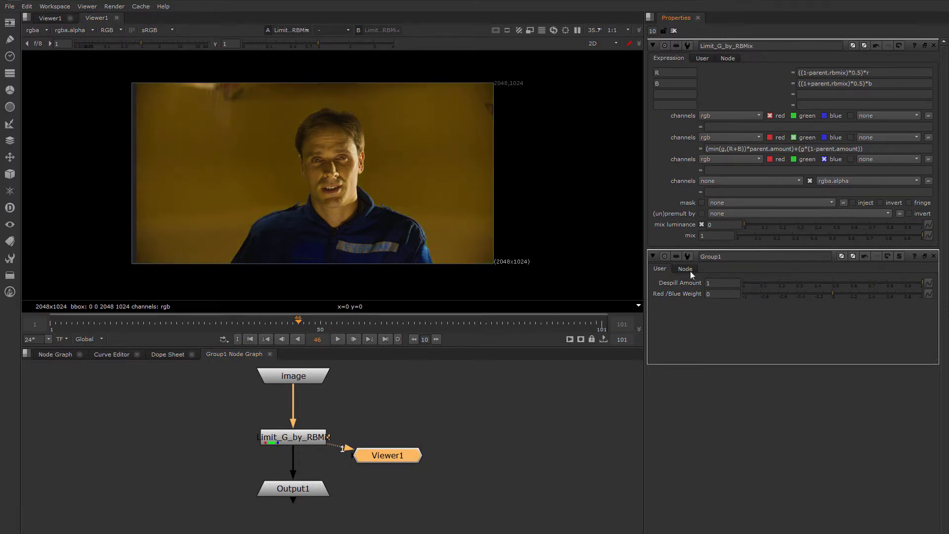
{"action": "mouse_move", "coordinate": [832, 295]}
{"action": "left_mouse_down"}
{"action": "mouse_move", "coordinate": [757, 295]}
{"action": "mouse_move", "coordinate": [874, 298]}
{"action": "mouse_move", "coordinate": [734, 306]}
{"action": "mouse_move", "coordinate": [798, 302]}
{"action": "mouse_move", "coordinate": [832, 312]}
{"action": "left_mouse_up"}
- Delete the Red / Blue Weight and Despill Amount knobs and their User tab from Limit_G_by_RBMix
{"action": "left_click", "coordinate": [703, 58]}
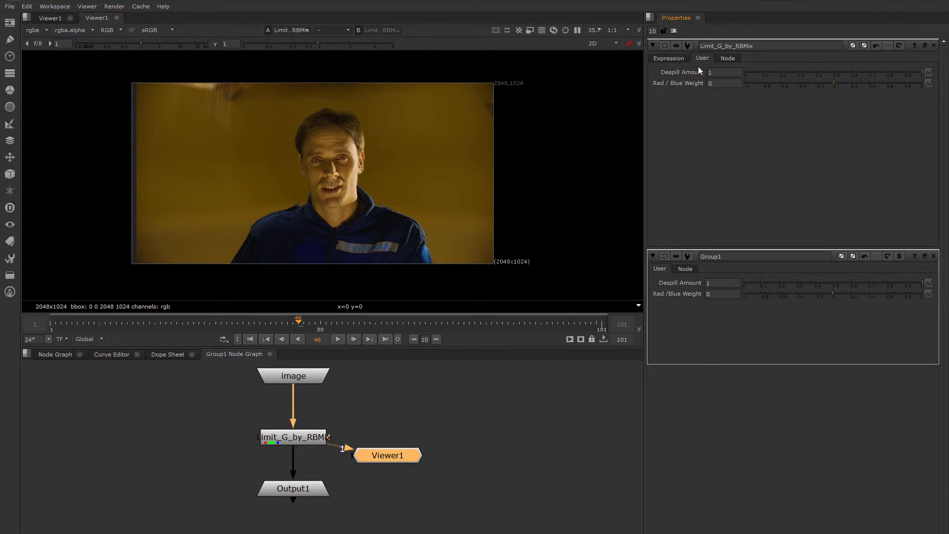
{"action": "right_click", "coordinate": [663, 126]}
{"action": "left_click", "coordinate": [698, 131]}
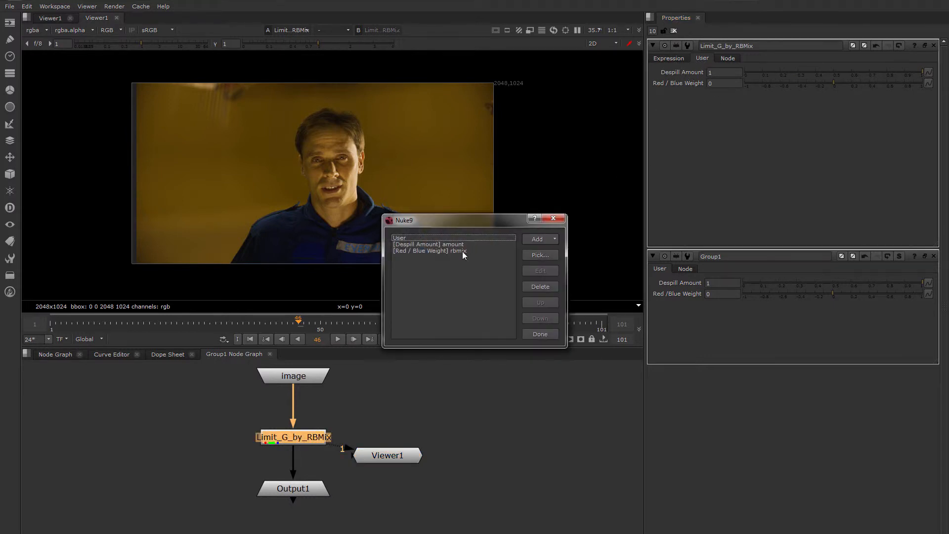
{"action": "left_click", "coordinate": [439, 244]}
{"action": "left_click", "coordinate": [446, 251]}
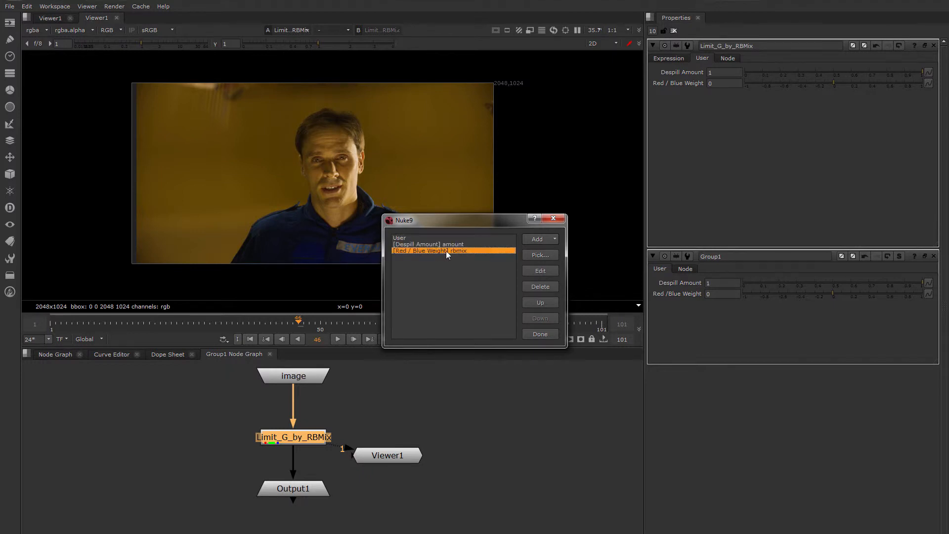
{"action": "left_click", "coordinate": [528, 286]}
{"action": "left_click", "coordinate": [455, 313]}
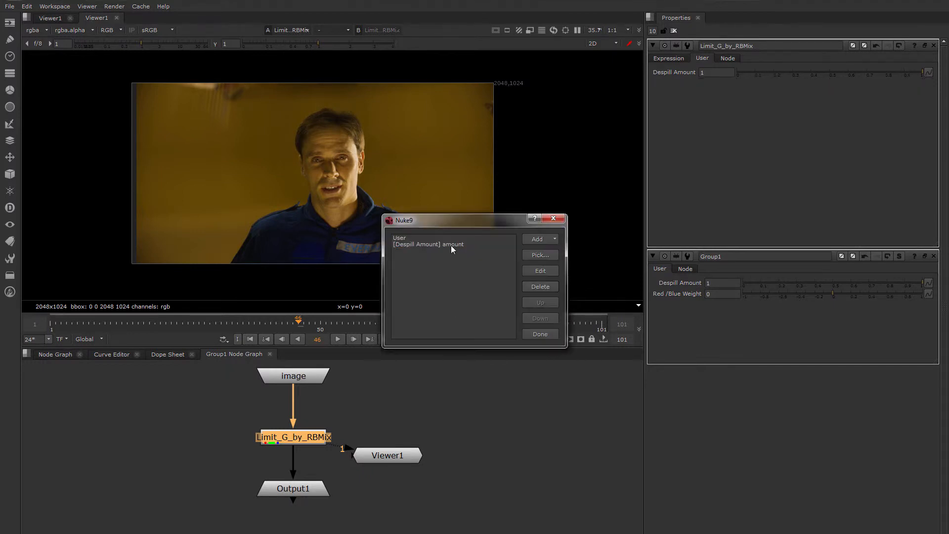
{"action": "left_click", "coordinate": [530, 286]}
{"action": "left_click", "coordinate": [455, 312]}
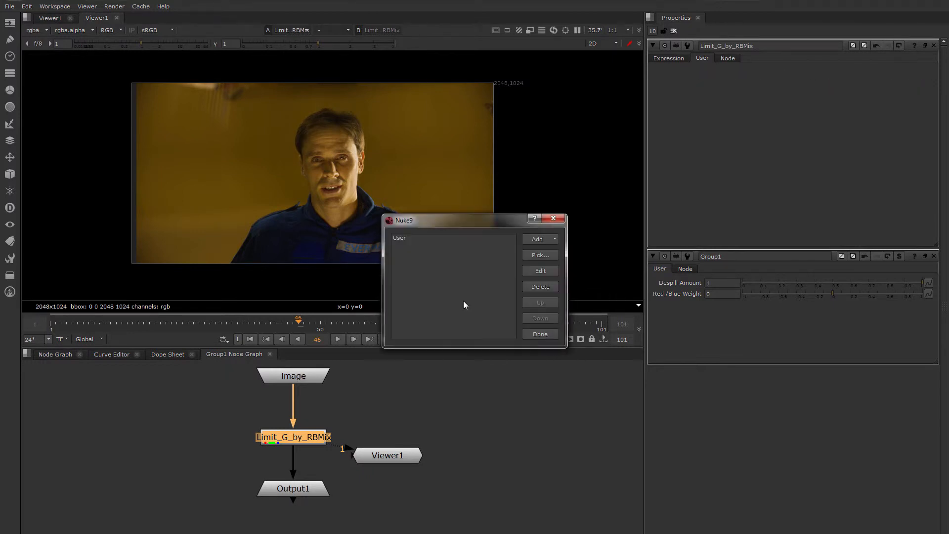
{"action": "left_click", "coordinate": [410, 238]}
{"action": "left_click", "coordinate": [538, 286]}
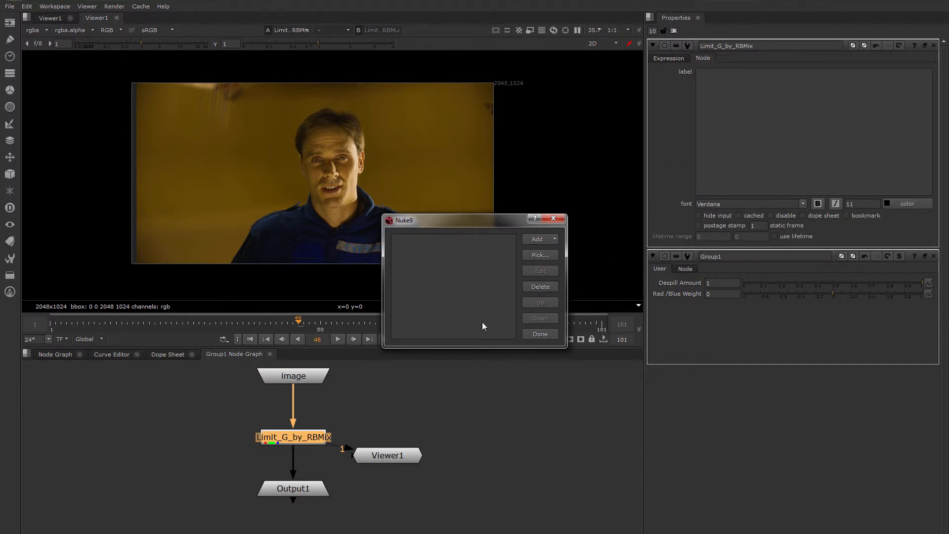
{"action": "left_click", "coordinate": [538, 333]}
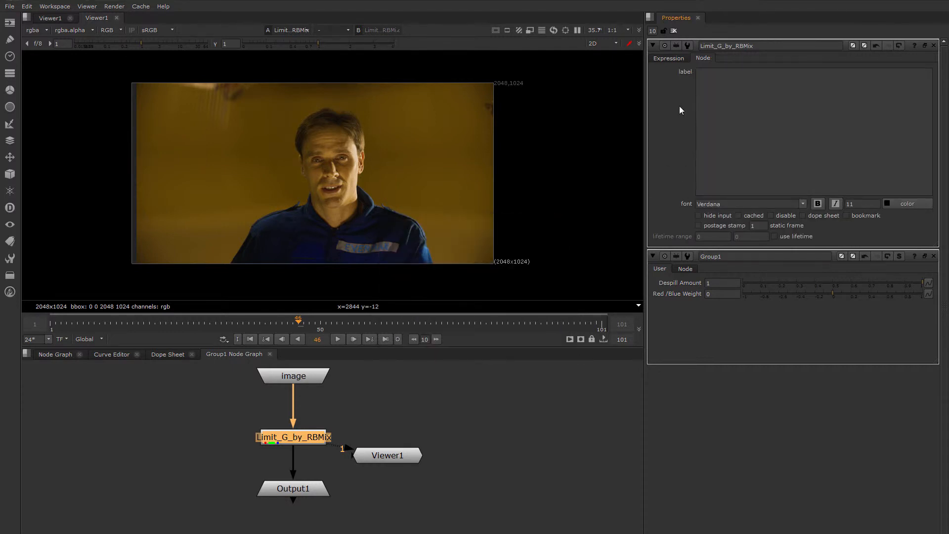
- Show the channel expressions of Limit_G_by_RBMix and try Group1's Red /Blue Weight control
{"action": "left_click", "coordinate": [667, 58]}
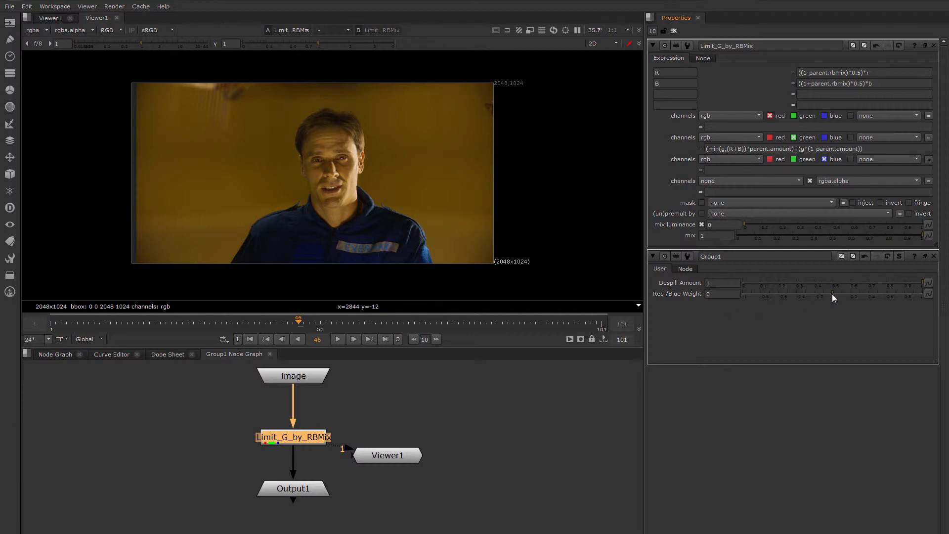
{"action": "mouse_move", "coordinate": [831, 293]}
{"action": "left_mouse_down"}
{"action": "mouse_move", "coordinate": [743, 296]}
{"action": "mouse_move", "coordinate": [862, 295]}
{"action": "mouse_move", "coordinate": [770, 294]}
{"action": "mouse_move", "coordinate": [832, 305]}
{"action": "mouse_move", "coordinate": [829, 294]}
{"action": "left_mouse_up"}
{"action": "left_click_drag", "start_coordinate": [722, 293], "coordinate": [697, 295]}
{"action": "left_click", "coordinate": [718, 325]}
- Correct the label of Group1's rbmix user knob to "Red / Blue Weight"
{"action": "right_click", "coordinate": [669, 294]}
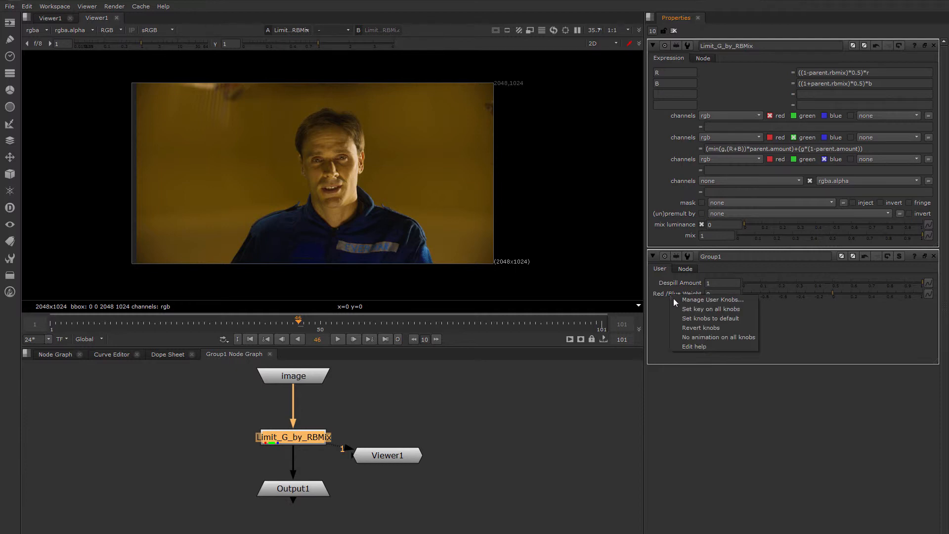
{"action": "left_click", "coordinate": [698, 299]}
{"action": "left_click", "coordinate": [417, 251]}
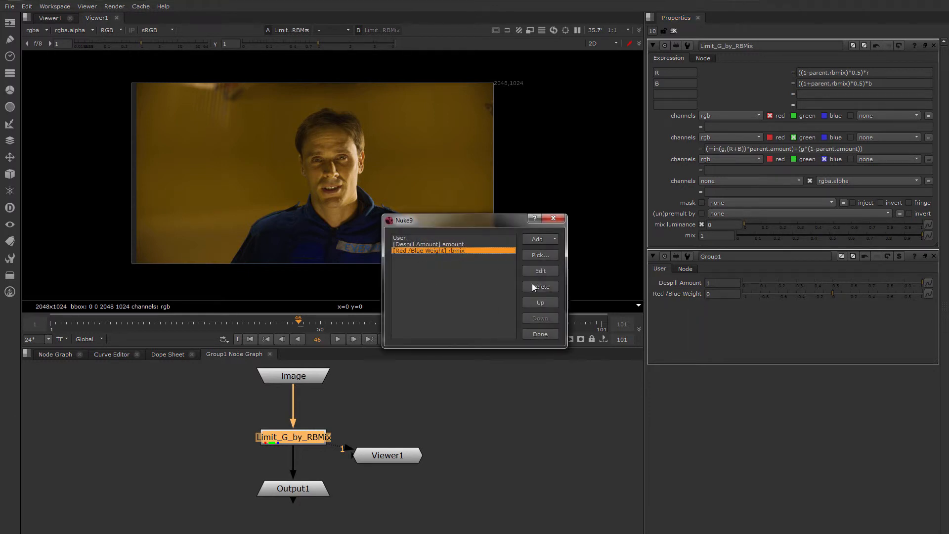
{"action": "left_click", "coordinate": [539, 271]}
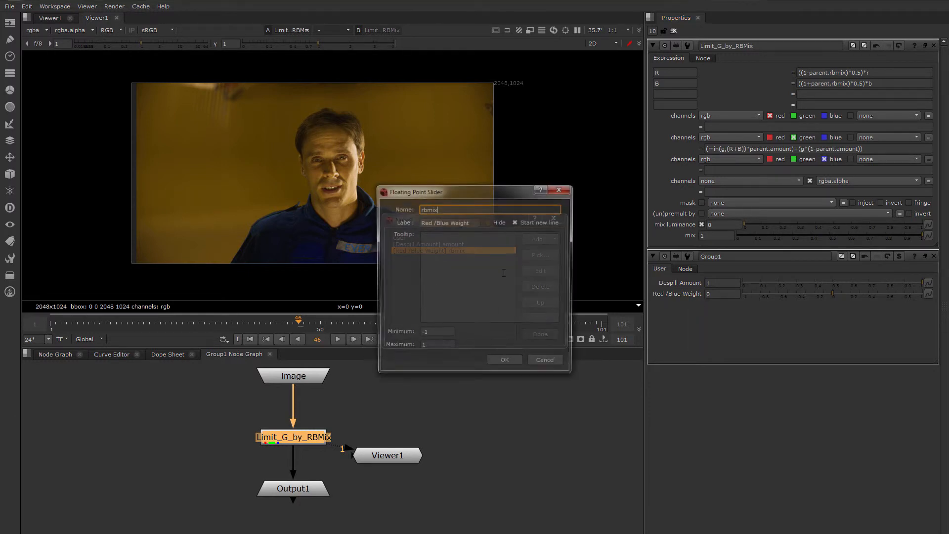
{"action": "left_click", "coordinate": [436, 223]}
{"action": "left_click", "coordinate": [505, 364]}
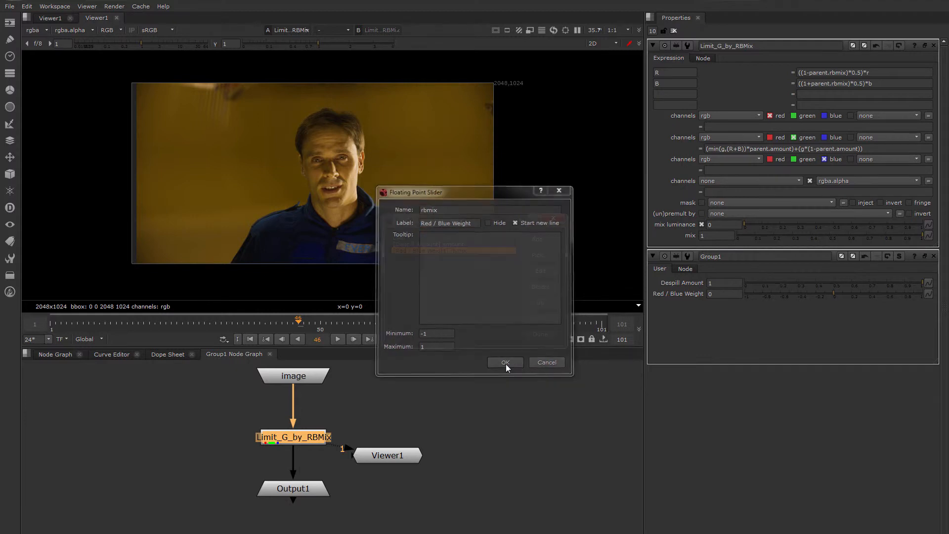
{"action": "left_click", "coordinate": [540, 333]}
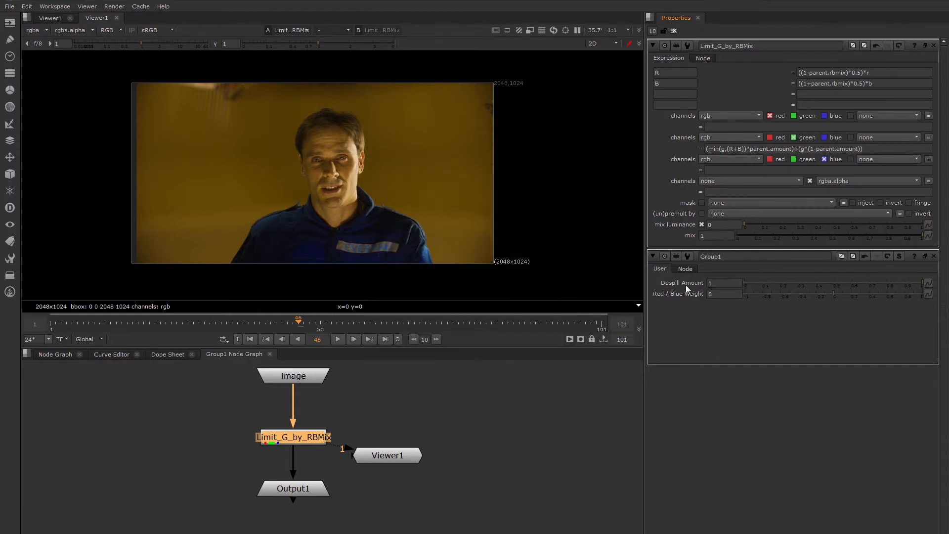
- Rename Group1 as DespillColor
{"action": "double_click", "coordinate": [733, 257]}
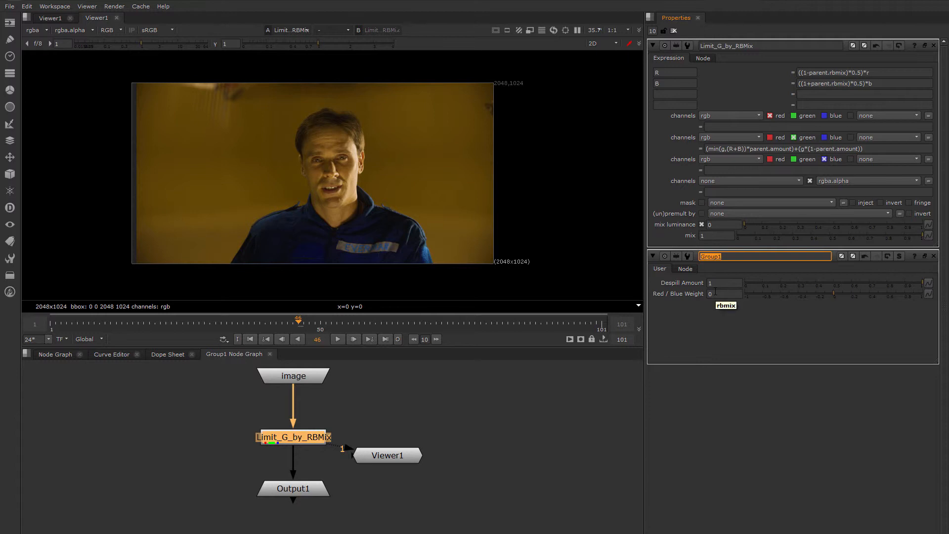
{"action": "type", "text": "DespillColor"}
{"action": "key", "text": "Return"}
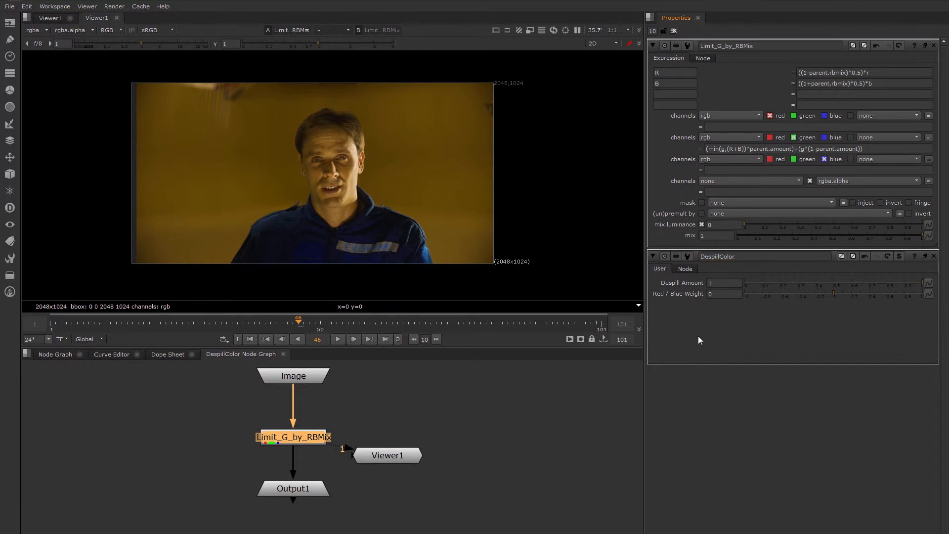
- Write a help message for DespillColor explaining that the Gizmo will despill a green screen by the weighted average of red or blue
{"action": "right_click", "coordinate": [743, 336]}
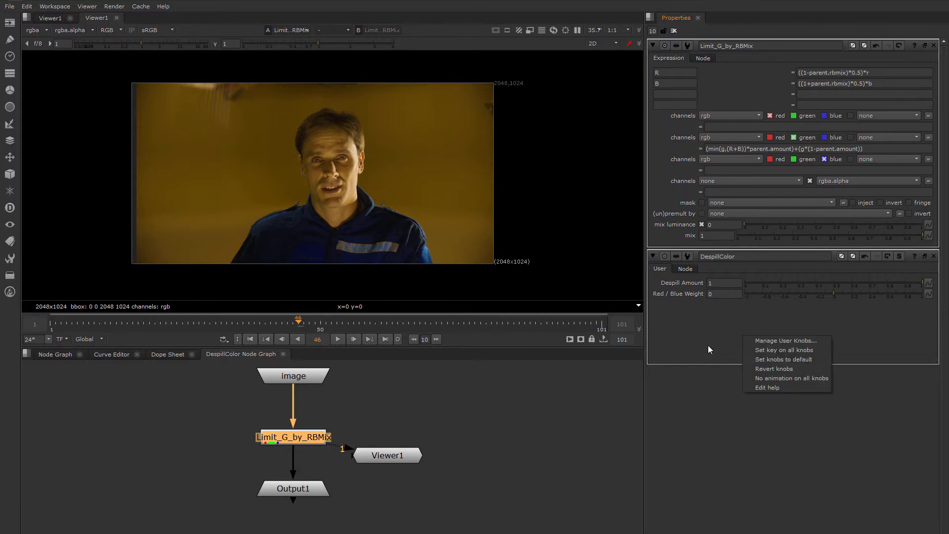
{"action": "left_click", "coordinate": [699, 332]}
{"action": "right_click", "coordinate": [742, 332]}
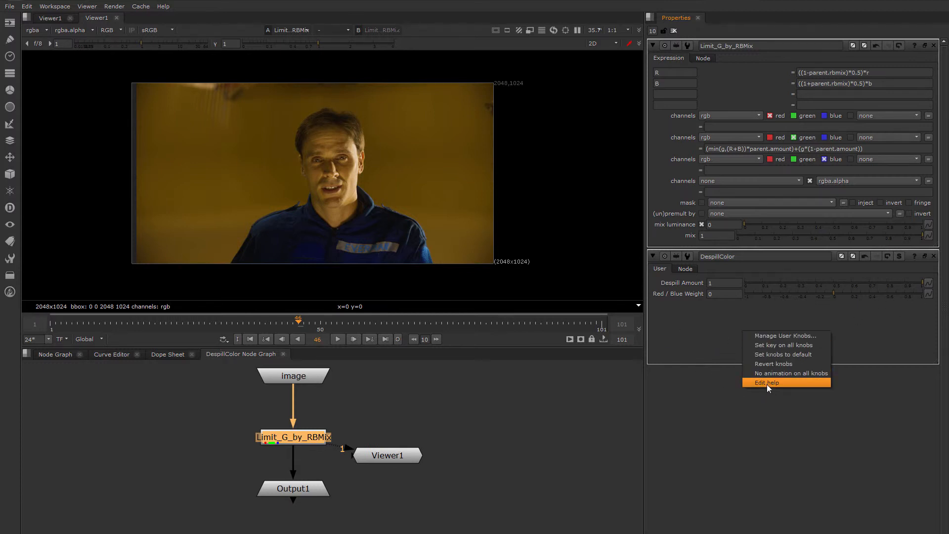
{"action": "left_click", "coordinate": [766, 384]}
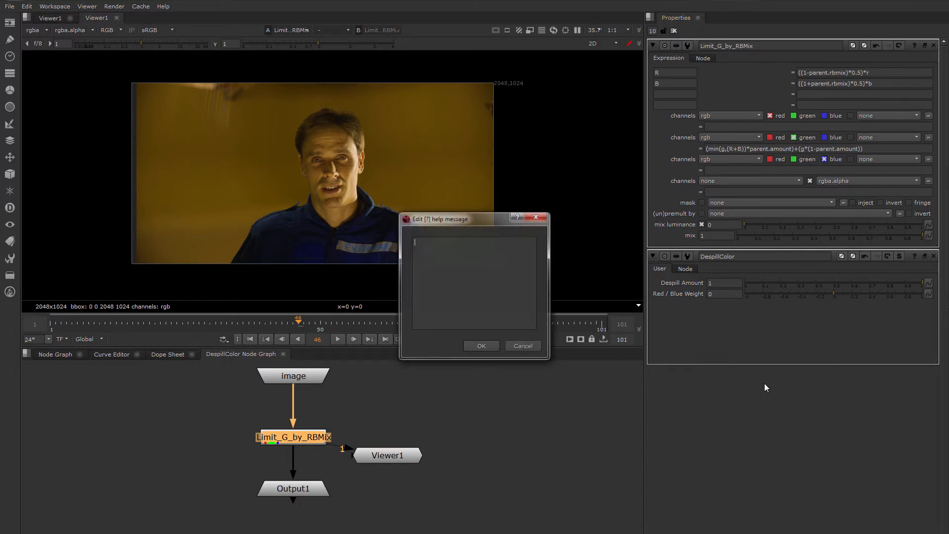
{"action": "left_click_drag", "start_coordinate": [448, 221], "coordinate": [714, 292]}
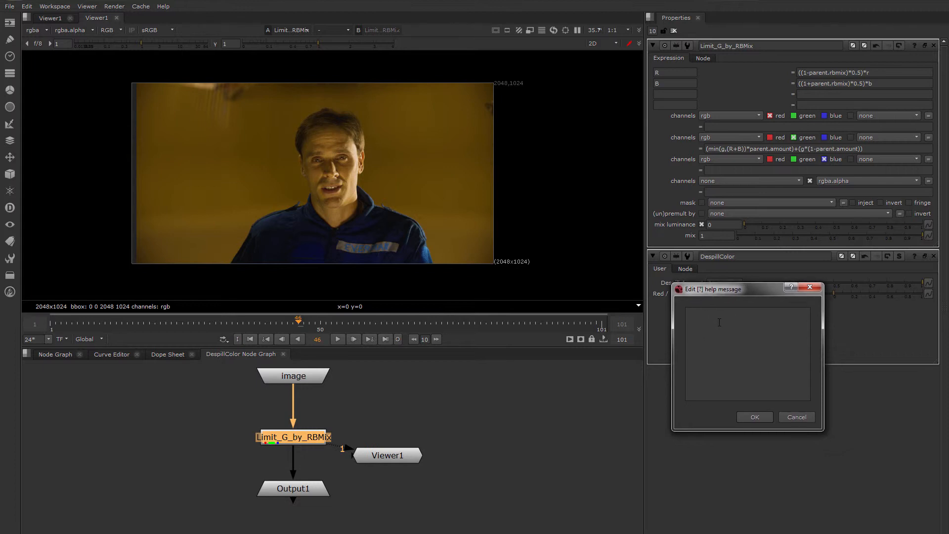
{"action": "type", "text": "his Gizmo will despill a green screen by the average o"}
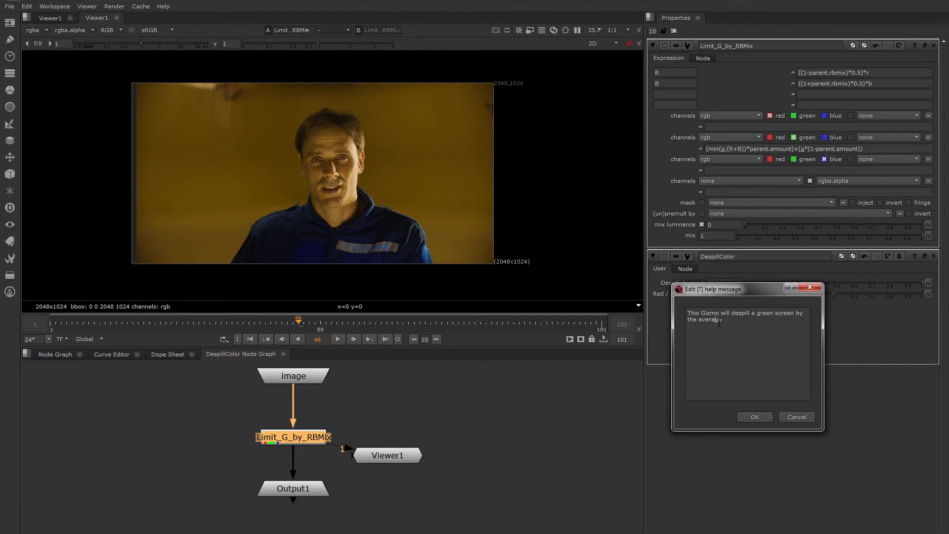
{"action": "type", "text": "weighted average of red or bl"}
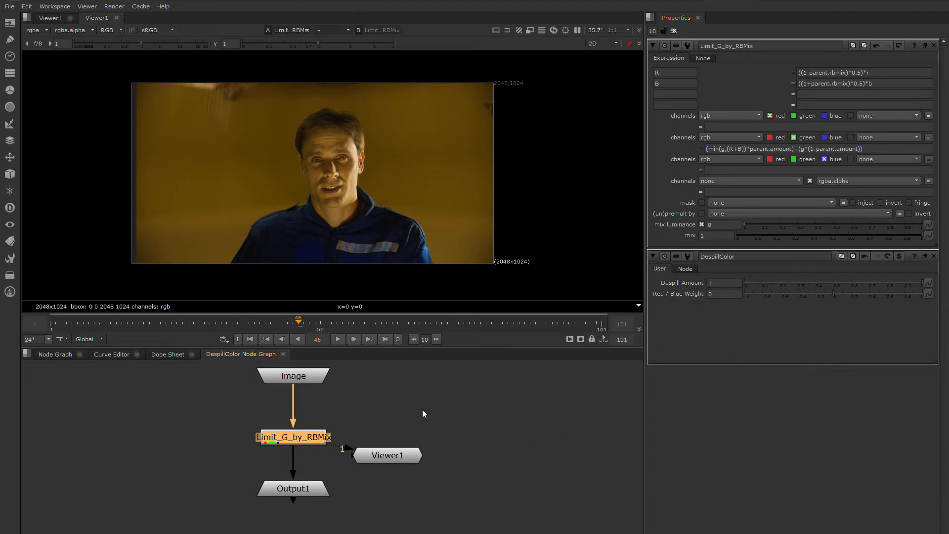
- Return to the main node graph, clear all open node properties and reopen only DespillColor's general node settings
{"action": "left_click", "coordinate": [65, 356]}
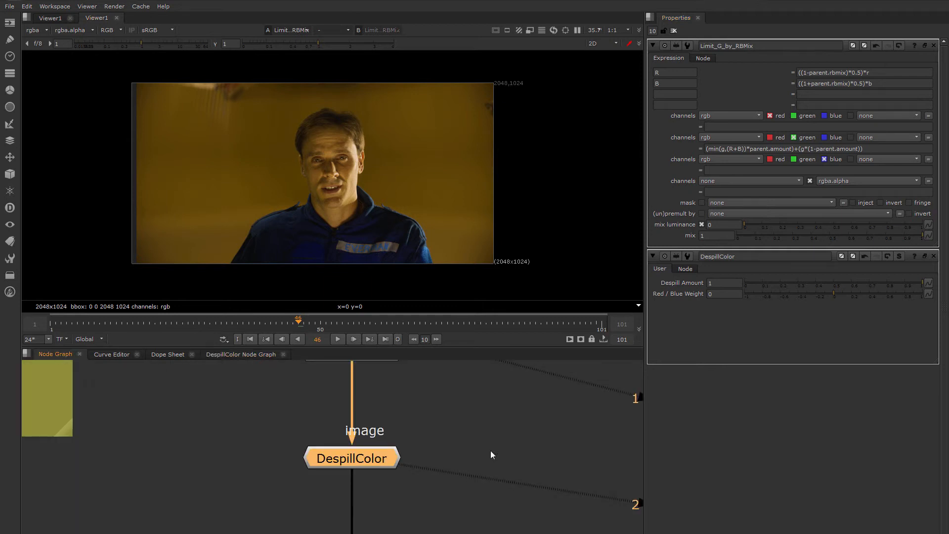
{"action": "middle_click_drag", "start_coordinate": [465, 444], "coordinate": [460, 432]}
{"action": "left_click", "coordinate": [674, 31]}
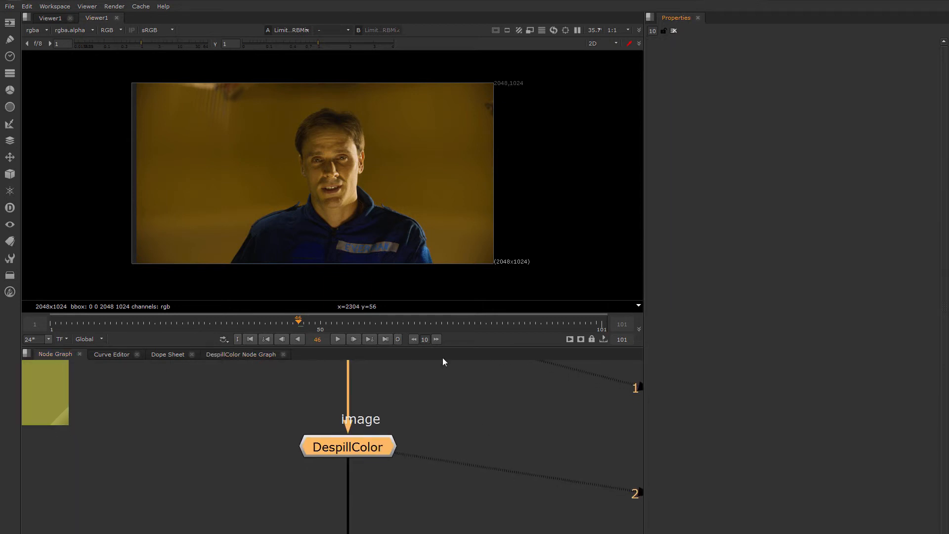
{"action": "double_click", "coordinate": [379, 449]}
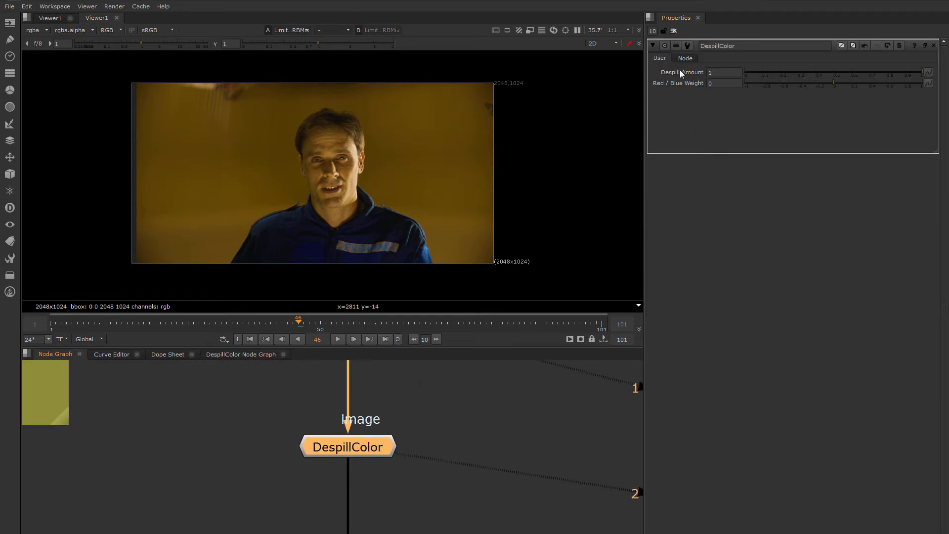
{"action": "left_click", "coordinate": [685, 58]}
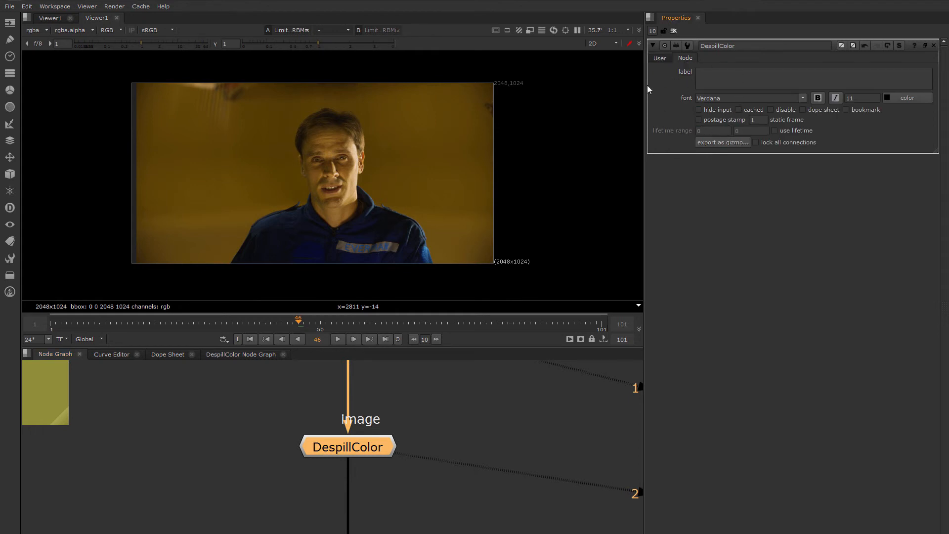
- Export DespillColor as a gizmo named despillColor into the .nuke folder of the home directory
{"action": "left_click", "coordinate": [711, 144]}
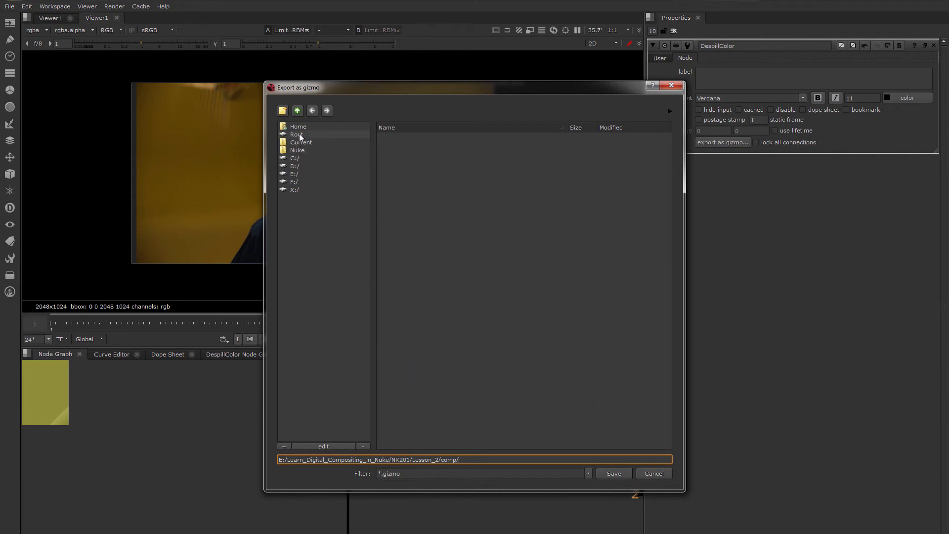
{"action": "left_click", "coordinate": [284, 126]}
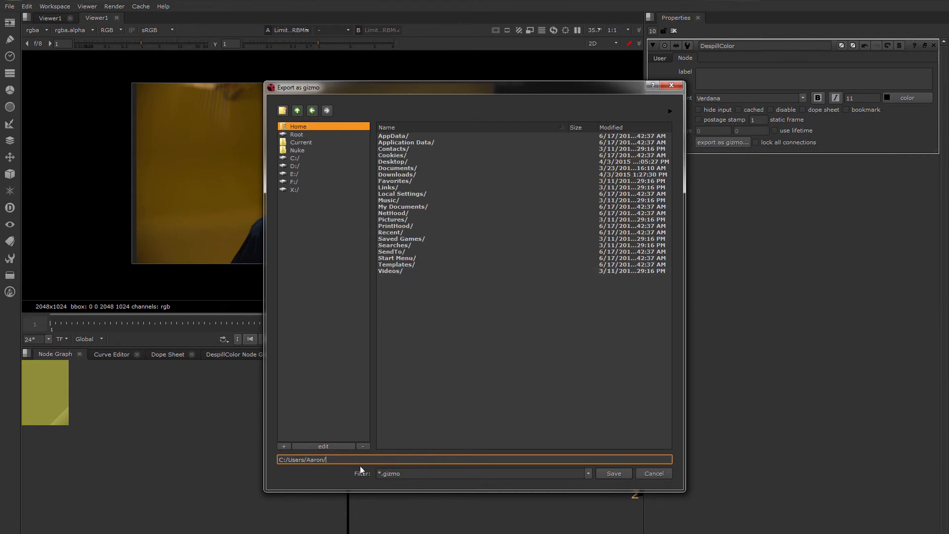
{"action": "type", "text": ".nuke"}
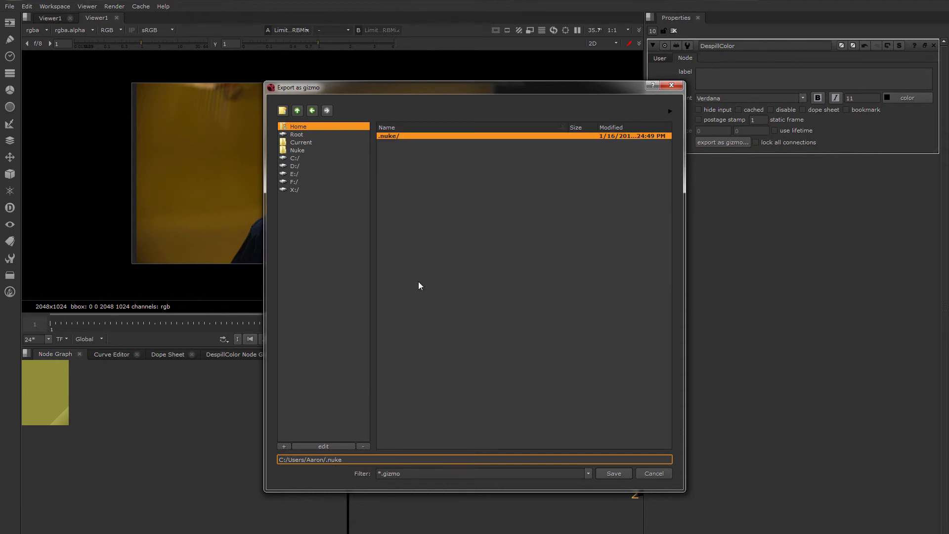
{"action": "double_click", "coordinate": [394, 139]}
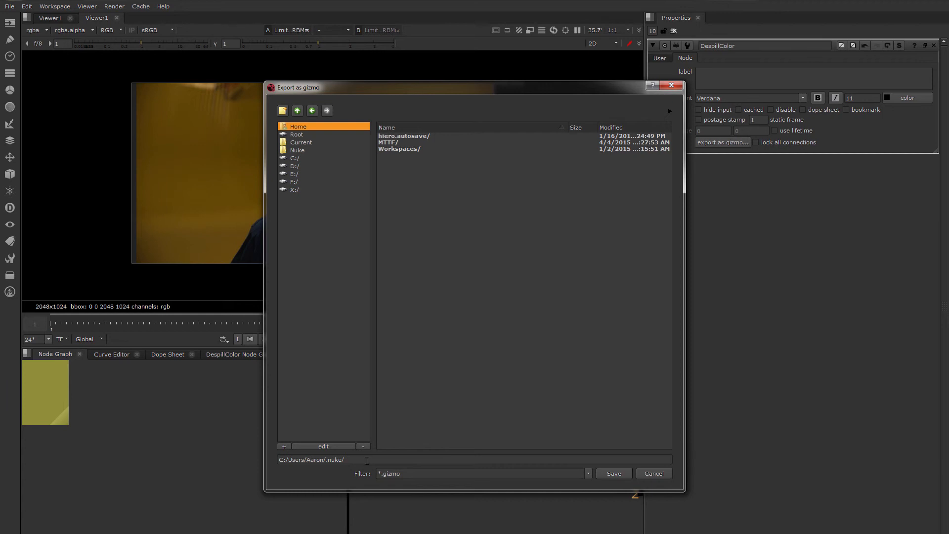
{"action": "left_click", "coordinate": [367, 460]}
{"action": "type", "text": "de"}
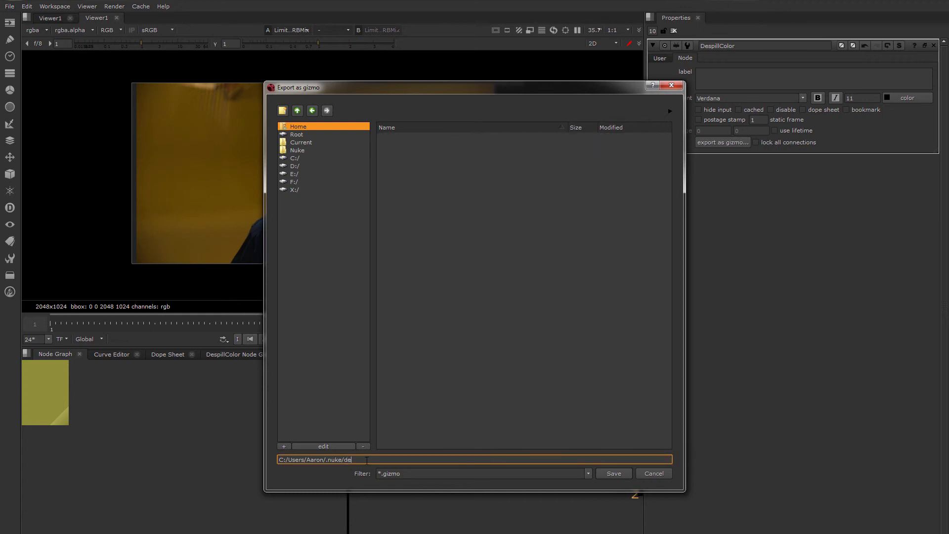
{"action": "type", "text": "spillColor"}
{"action": "left_click", "coordinate": [618, 476]}
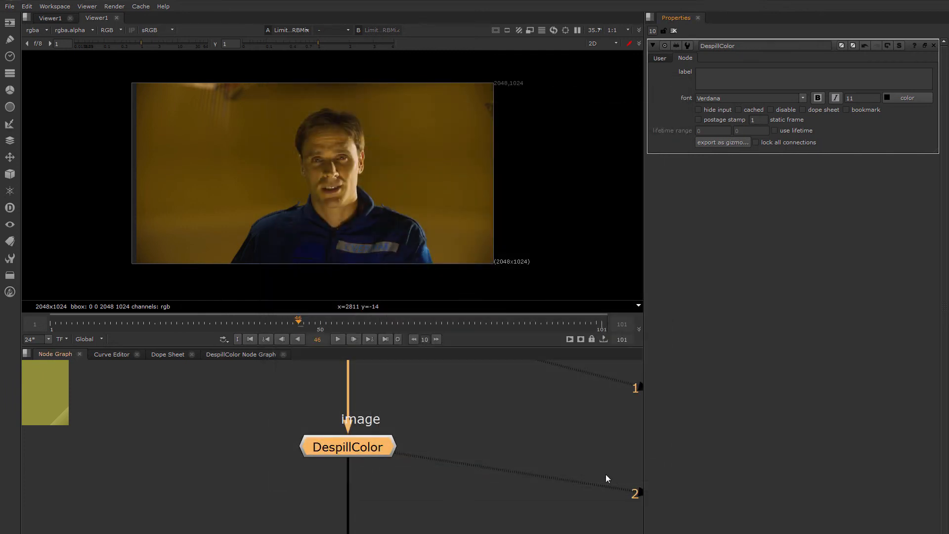
- Create an instance of the exported gizmo by running the TCL comp script command despillColor
{"action": "left_click", "coordinate": [544, 452]}
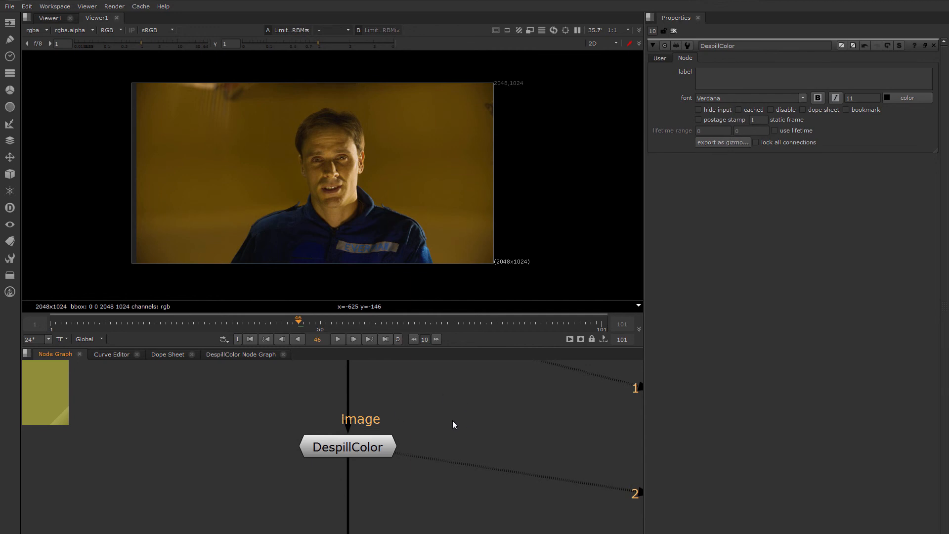
{"action": "right_click", "coordinate": [460, 388]}
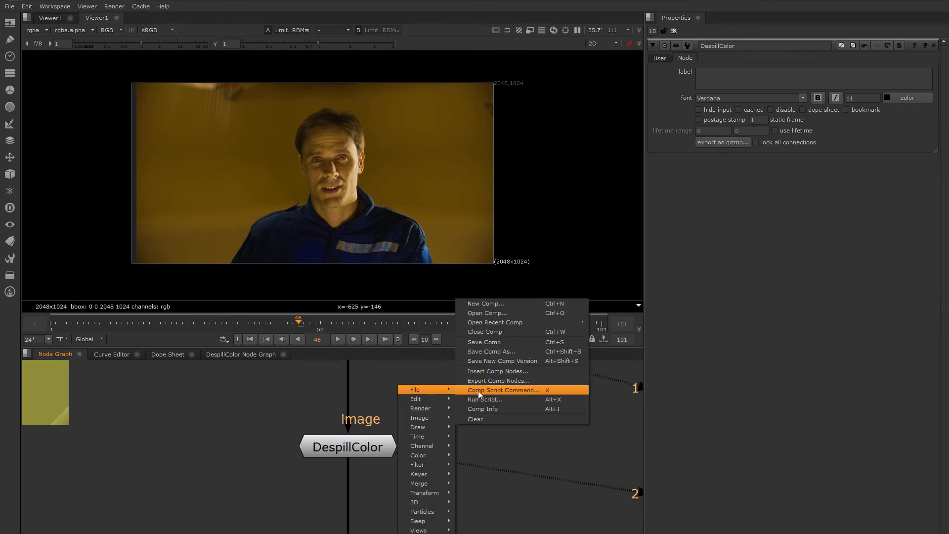
{"action": "left_click", "coordinate": [545, 392]}
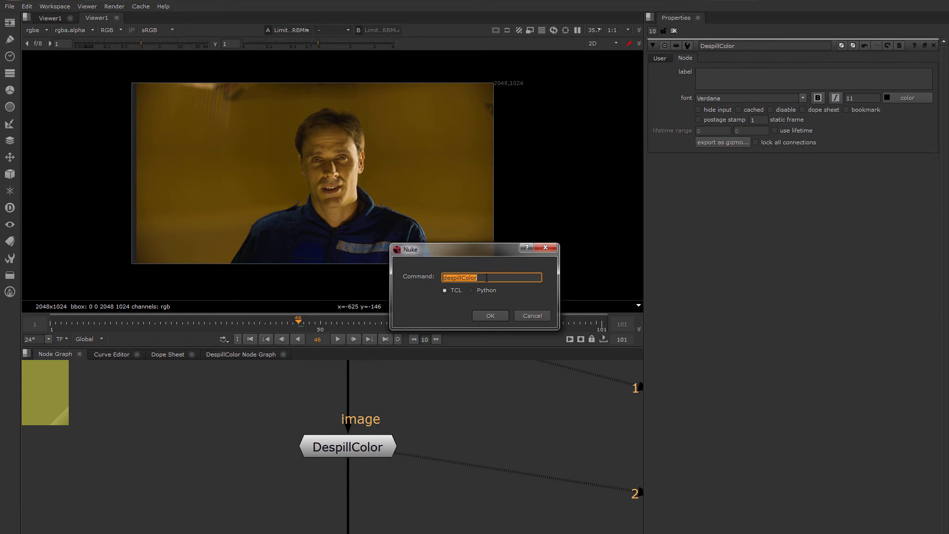
{"action": "type", "text": "despillColor"}
{"action": "left_click", "coordinate": [485, 316]}
- Place despillColor1 in the node chain, delete the original DespillColor group and move the gizmo up into its place
{"action": "left_click_drag", "start_coordinate": [443, 398], "coordinate": [360, 492]}
{"action": "left_click_drag", "start_coordinate": [362, 448], "coordinate": [381, 412]}
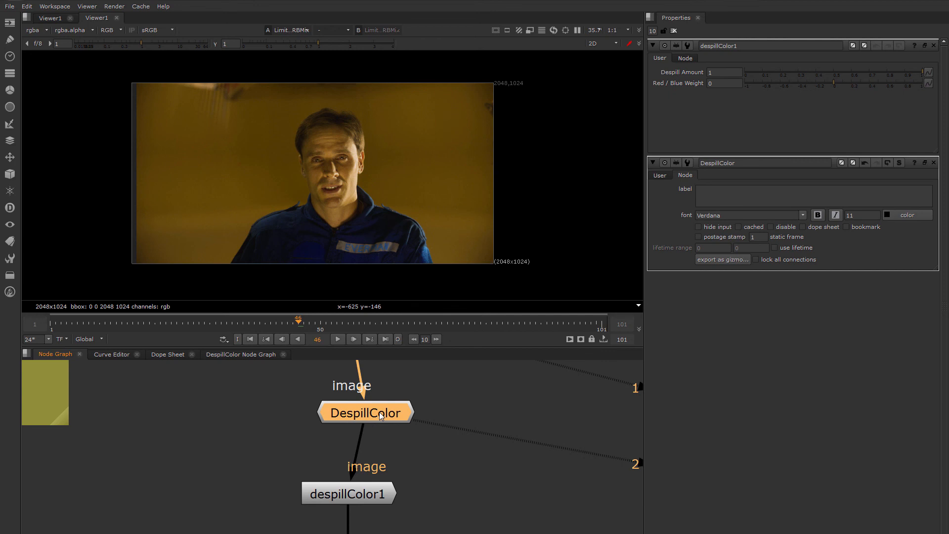
{"action": "key", "text": "Delete"}
{"action": "left_click_drag", "start_coordinate": [359, 497], "coordinate": [362, 437]}
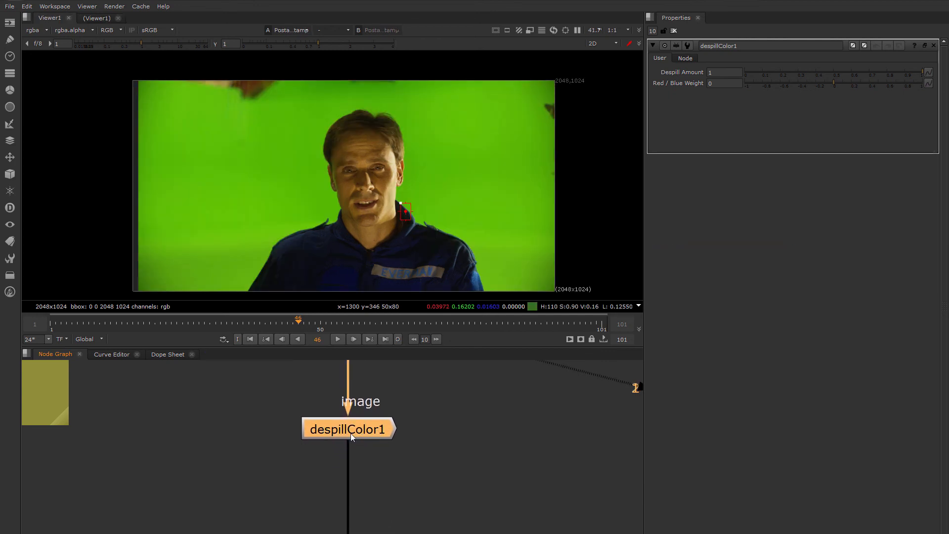
- View the output of despillColor1 and test its Red / Blue Weight and Despill Amount sliders
{"action": "key", "text": "1"}
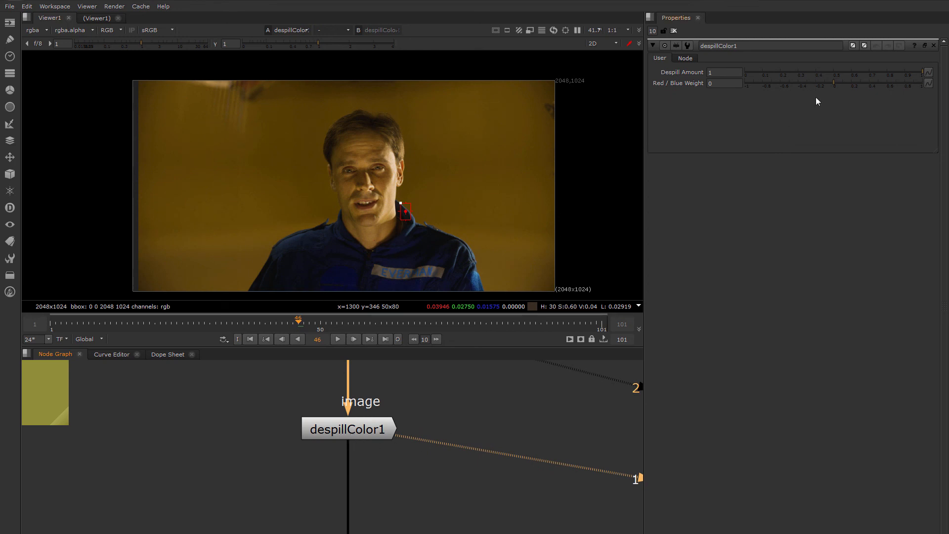
{"action": "mouse_move", "coordinate": [833, 83]}
{"action": "left_mouse_down"}
{"action": "mouse_move", "coordinate": [792, 81]}
{"action": "mouse_move", "coordinate": [873, 76]}
{"action": "mouse_move", "coordinate": [722, 86]}
{"action": "mouse_move", "coordinate": [873, 85]}
{"action": "mouse_move", "coordinate": [754, 90]}
{"action": "mouse_move", "coordinate": [834, 87]}
{"action": "left_mouse_up"}
{"action": "left_click_drag", "start_coordinate": [770, 72], "coordinate": [922, 73]}
{"action": "left_click", "coordinate": [833, 84]}
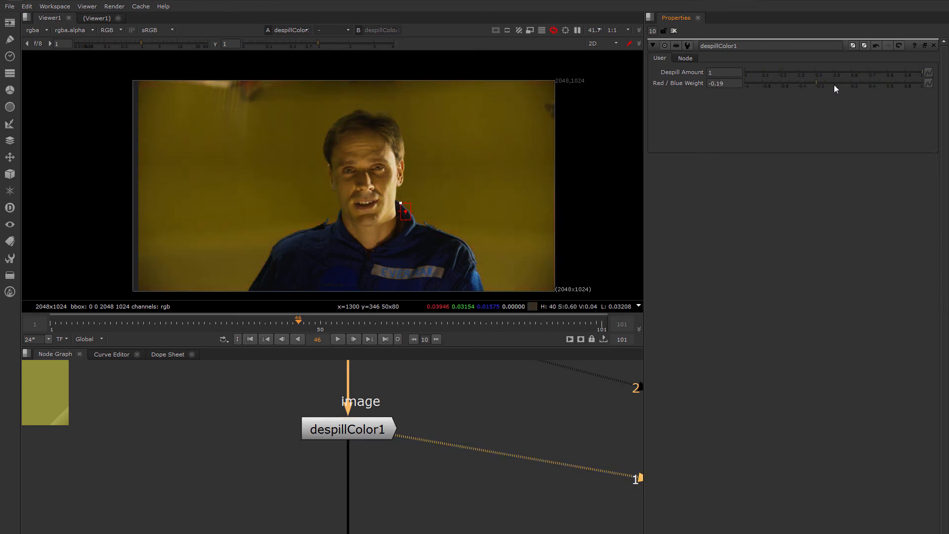